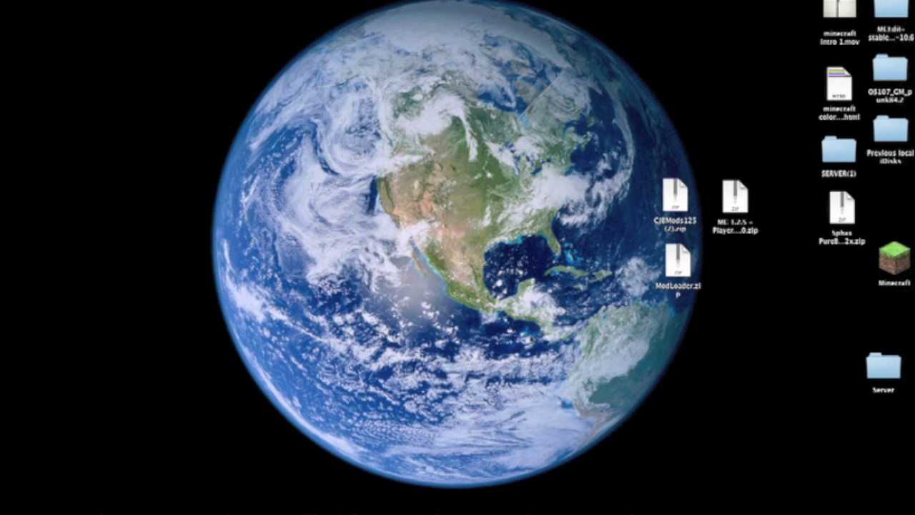
# - Quit Minecraft 1.2.5 from its title menu to return to the desktop
pyautogui.moveTo(689, 509)
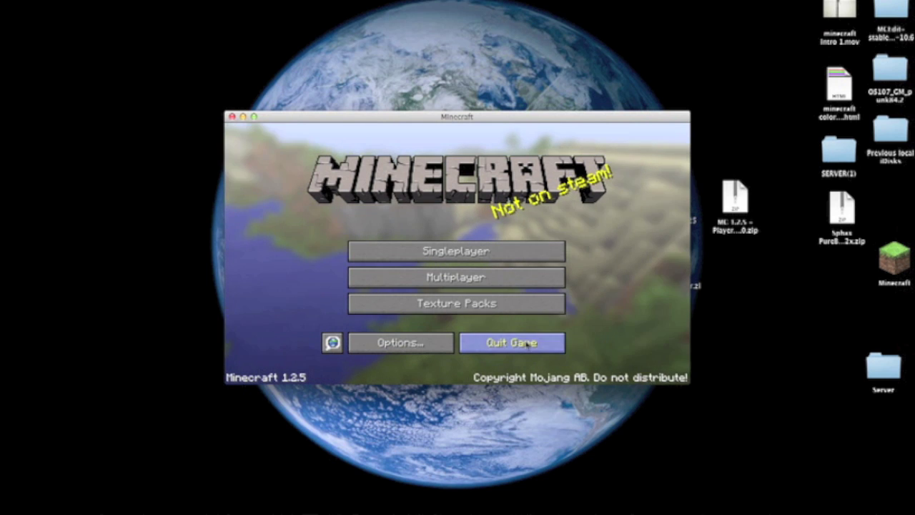
pyautogui.click(507, 345)
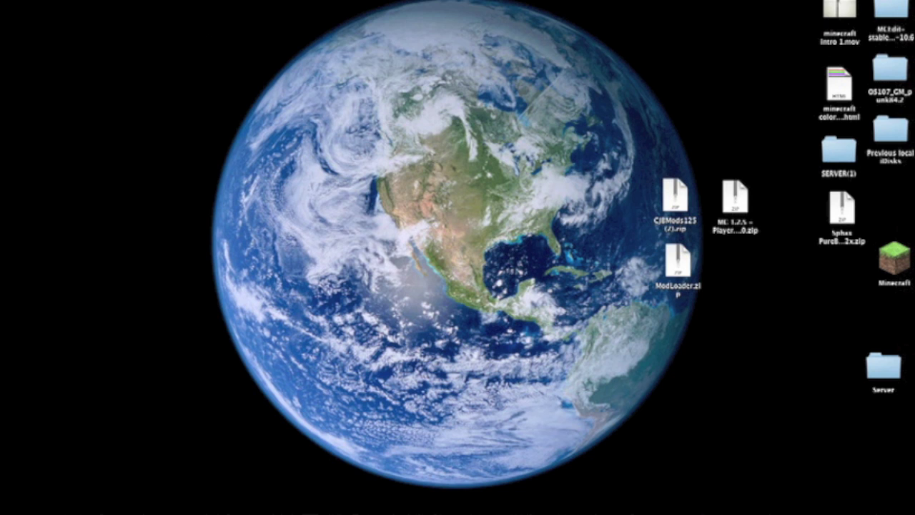
# - Go to ~/library, then Application Support > minecraft > bin, and pick minecraft.jar
pyautogui.click(146, 1)
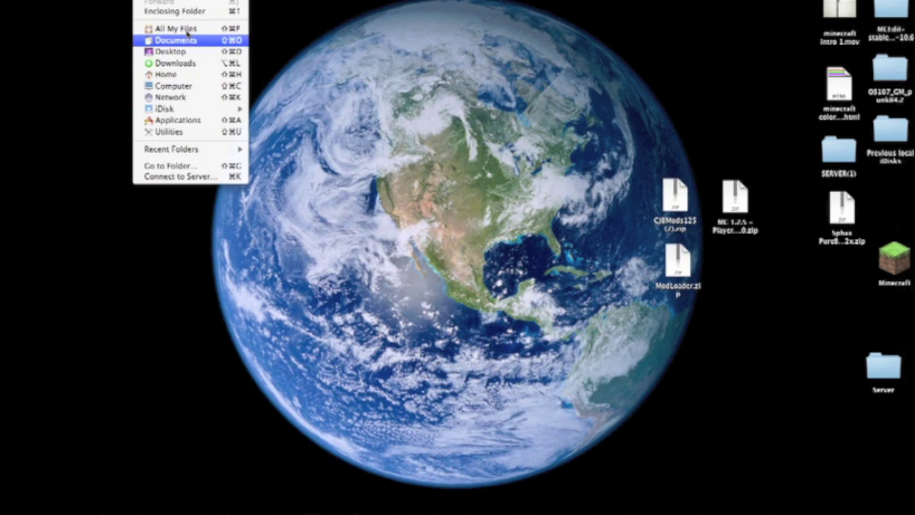
pyautogui.click(192, 167)
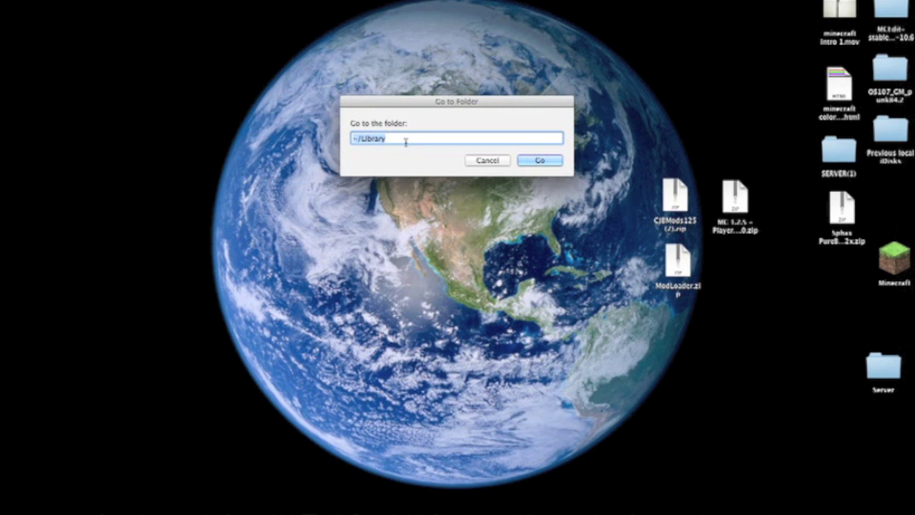
pyautogui.write('~')
pyautogui.write('/')
pyautogui.write('library')
pyautogui.press('Return')
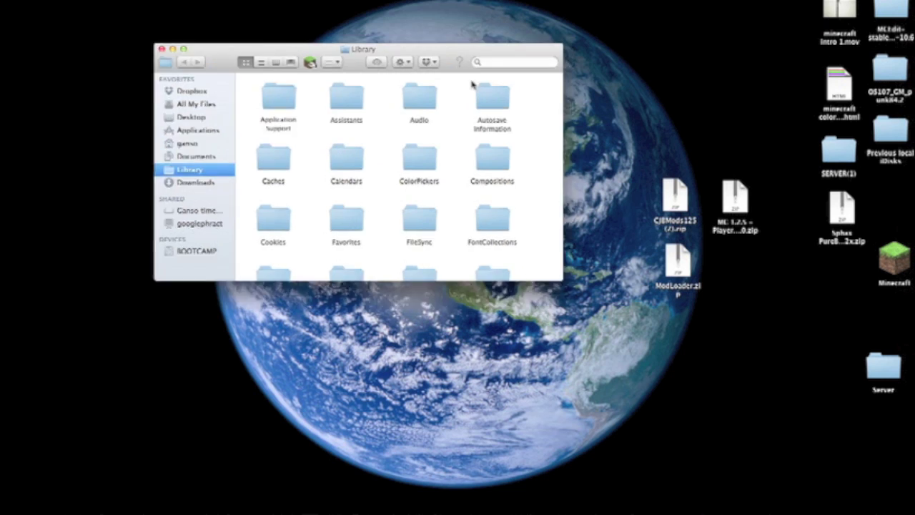
pyautogui.click(348, 140)
pyautogui.press('super+Down')
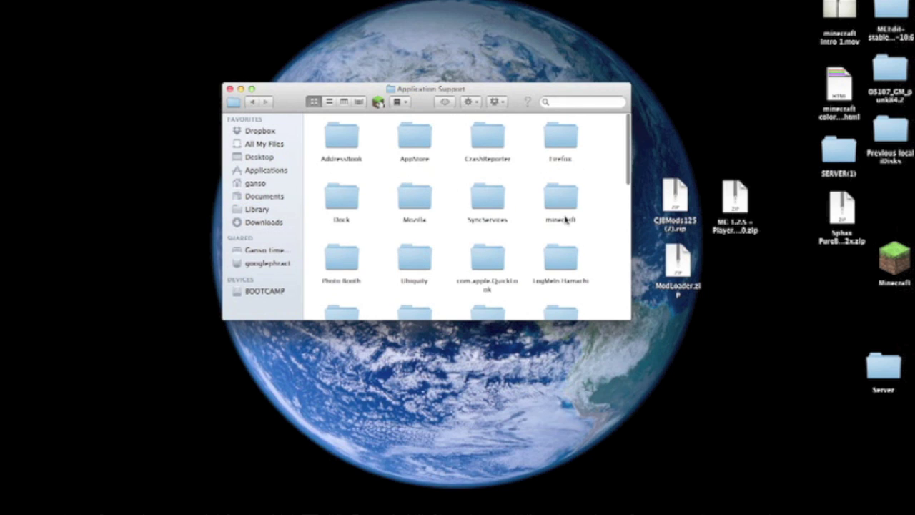
pyautogui.doubleClick(564, 200)
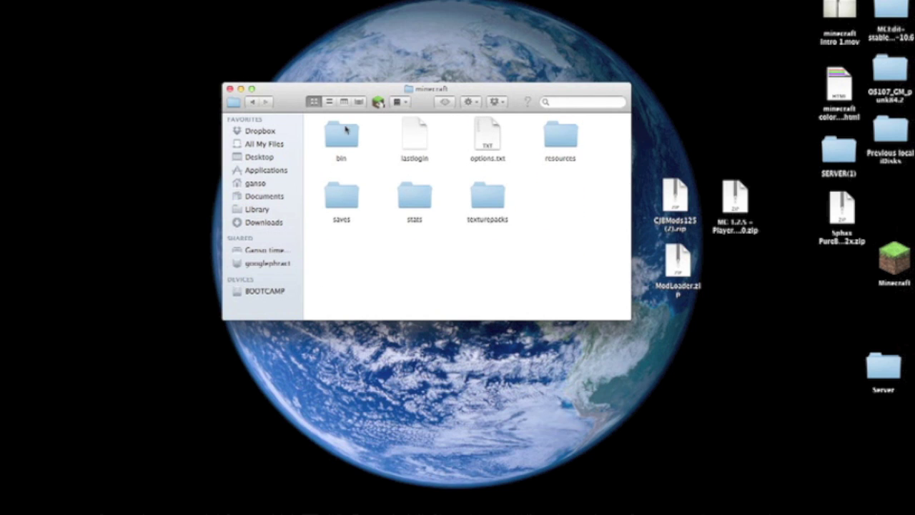
pyautogui.doubleClick(342, 136)
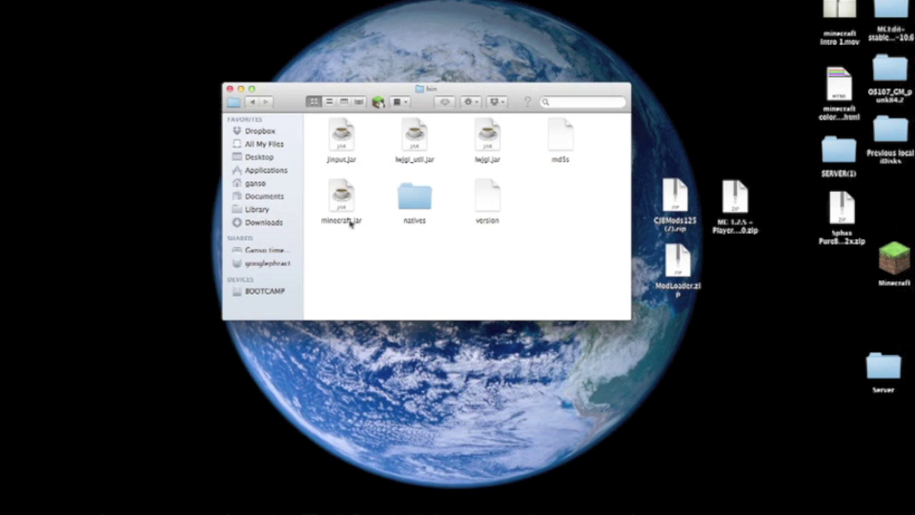
pyautogui.rightClick(350, 223)
# - Extract minecraft.jar into a minecraft folder
pyautogui.moveTo(419, 236)
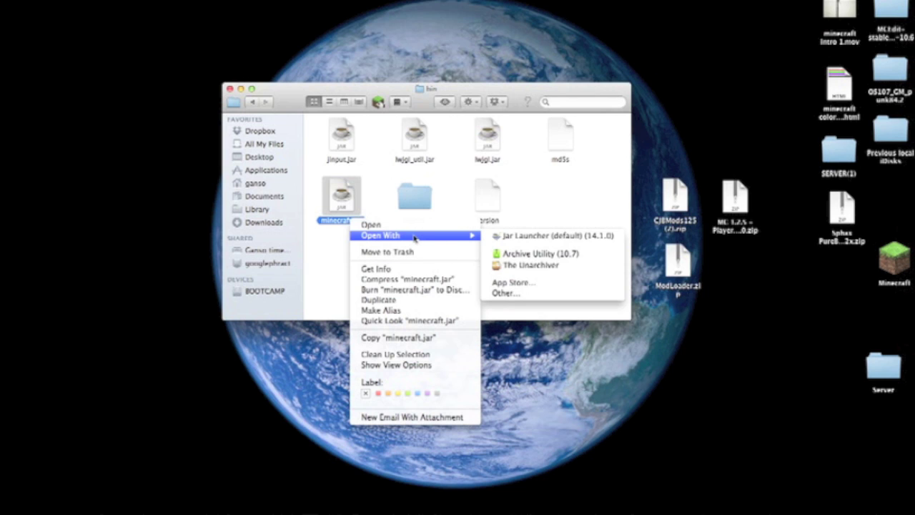
pyautogui.click(332, 246)
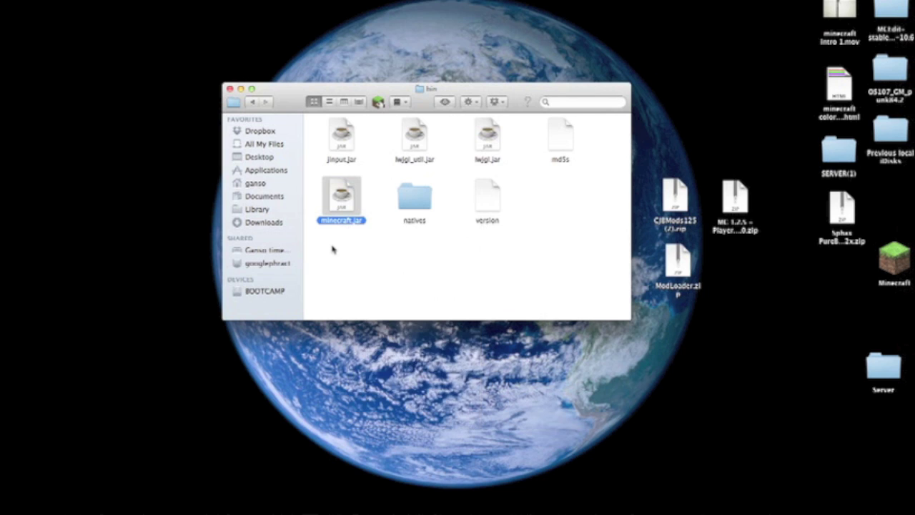
pyautogui.rightClick(352, 205)
pyautogui.moveTo(444, 221)
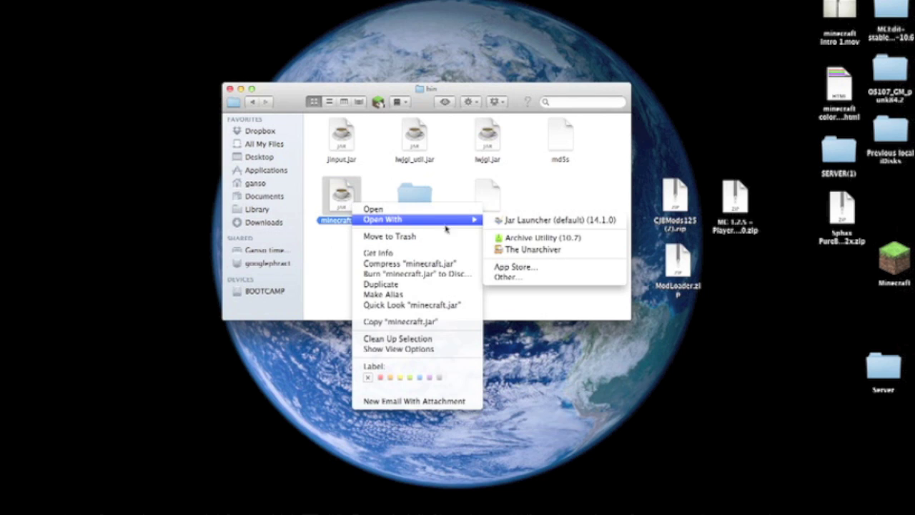
pyautogui.click(538, 250)
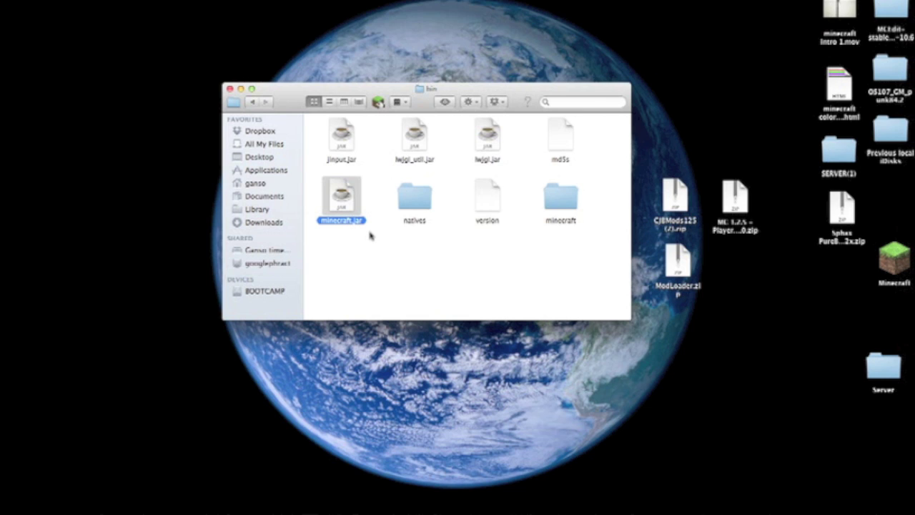
# - Rename the original jar to minecraftBL.jar as a backup
pyautogui.press('Return')
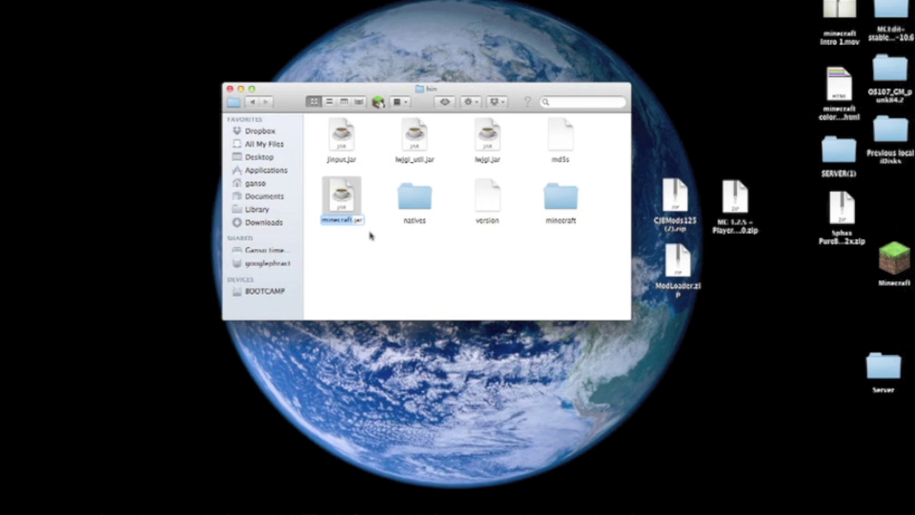
pyautogui.press('Right')
pyautogui.write('BL')
pyautogui.press('Return')
pyautogui.click(366, 251)
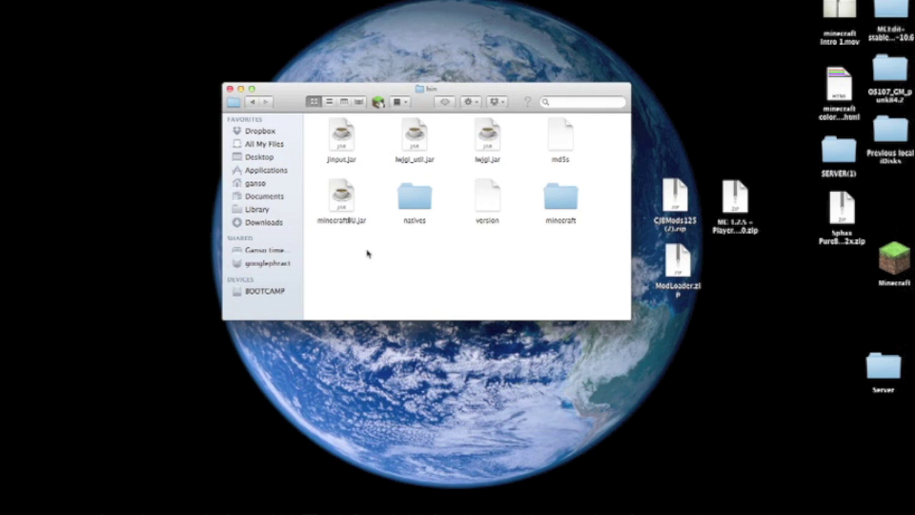
# - Rename the extracted minecraft folder to minecraft.jar, accepting the .jar extension
pyautogui.click(560, 207)
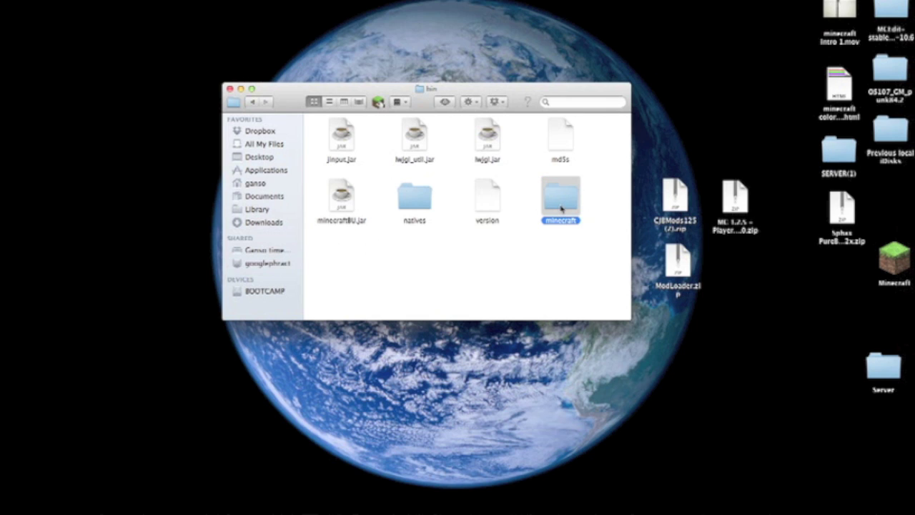
pyautogui.press('Return')
pyautogui.press('Right')
pyautogui.write('.jar')
pyautogui.press('Return')
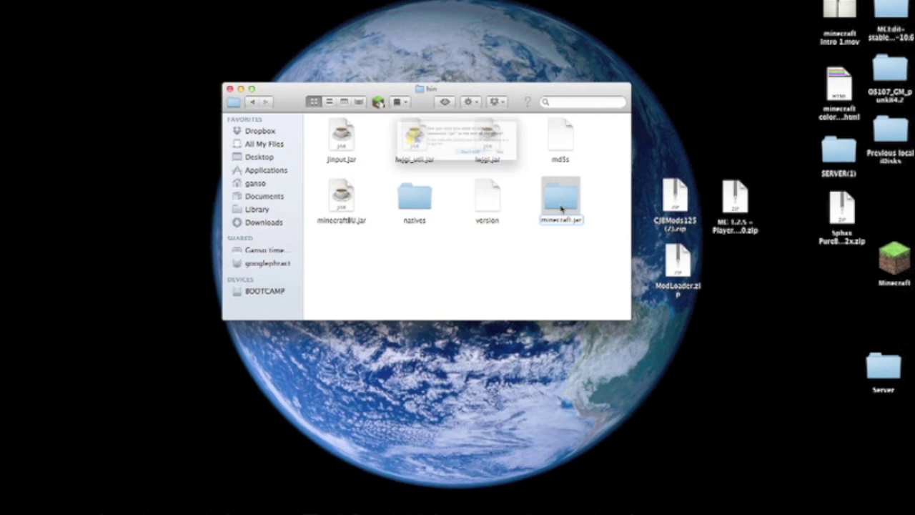
pyautogui.click(546, 164)
pyautogui.click(538, 247)
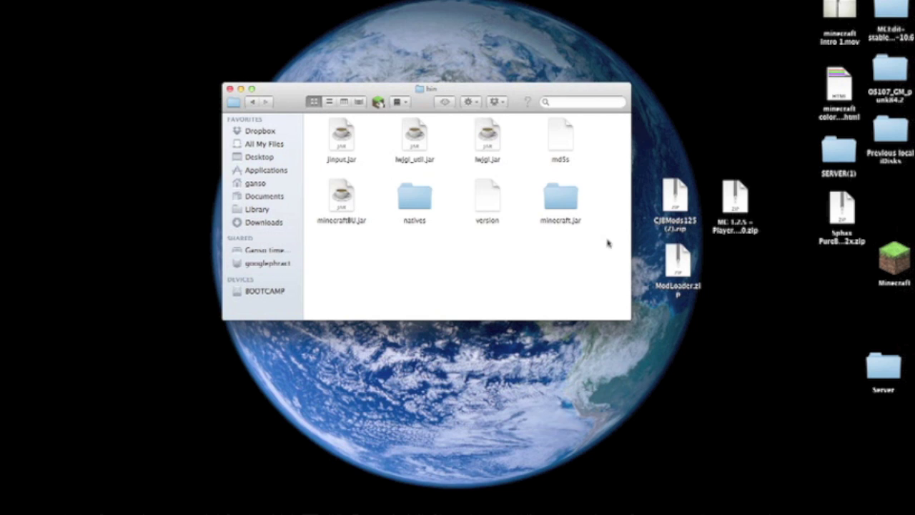
# - Open the minecraft.jar folder and delete its META-INF folder
pyautogui.click(569, 212)
pyautogui.press('super+Down')
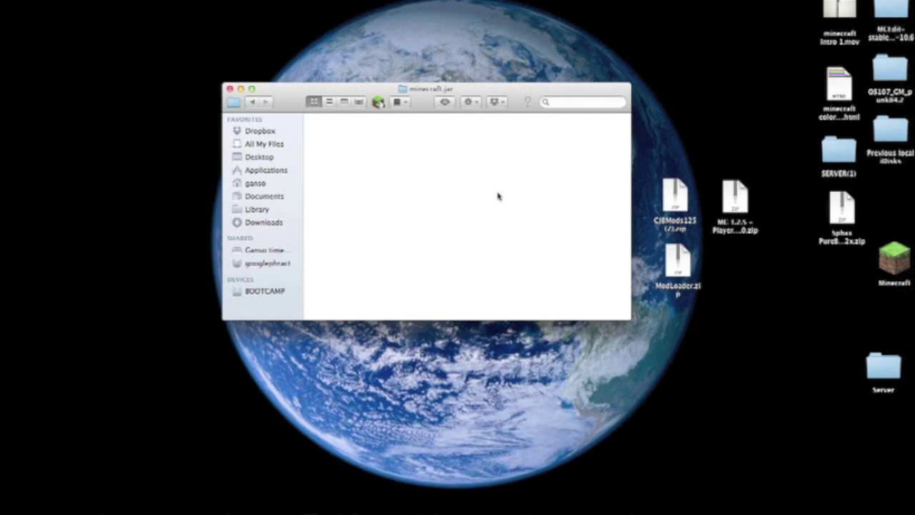
pyautogui.press('m')
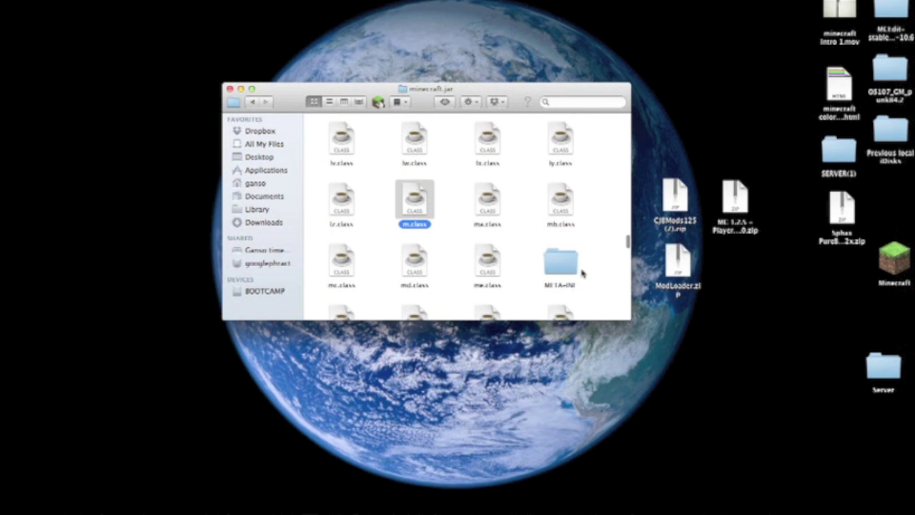
pyautogui.click(562, 271)
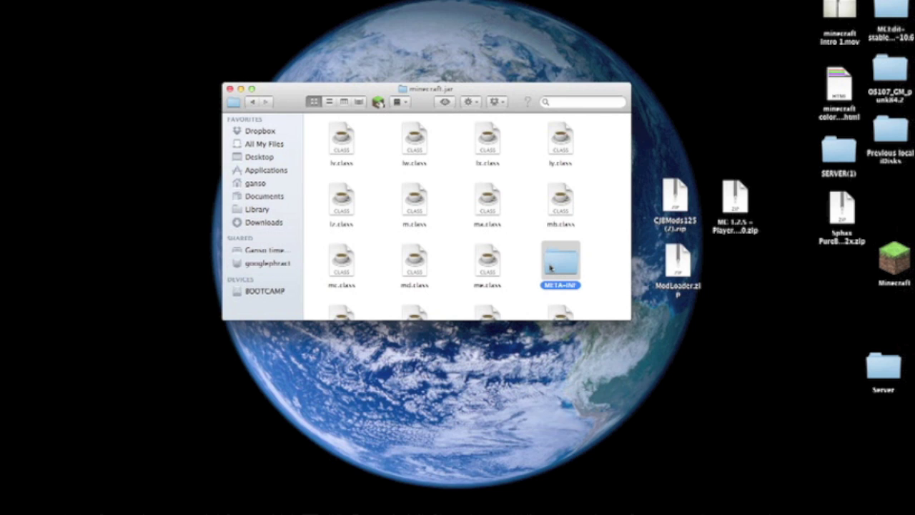
pyautogui.press('super+BackSpace')
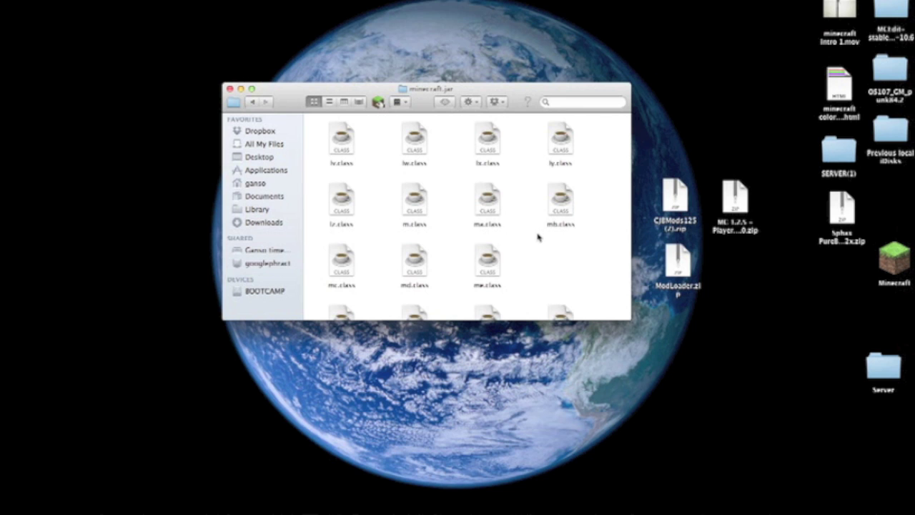
# - Unzip the CJB Mods archive on the desktop
pyautogui.moveTo(517, 101)
pyautogui.mouseDown()
pyautogui.moveTo(275, 79)
pyautogui.moveTo(309, 74)
pyautogui.mouseUp()
pyautogui.click(545, 238)
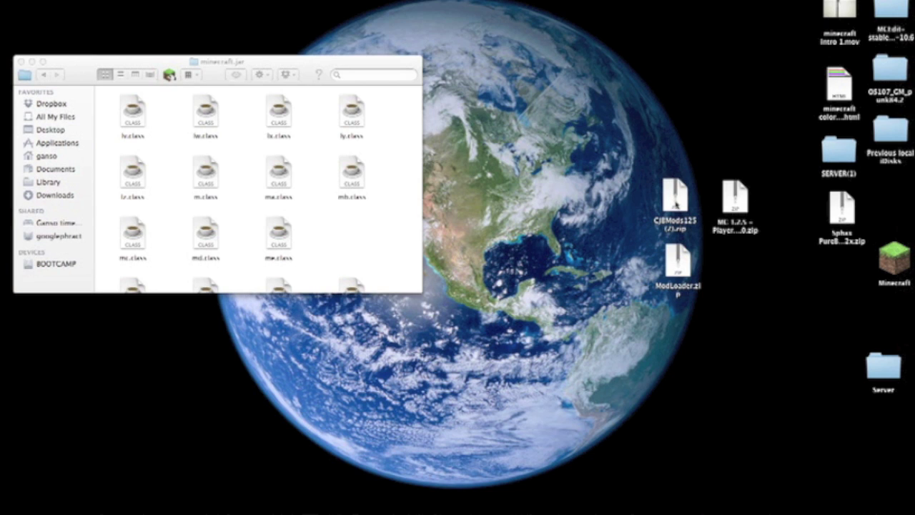
pyautogui.click(675, 204)
pyautogui.doubleClick(676, 203)
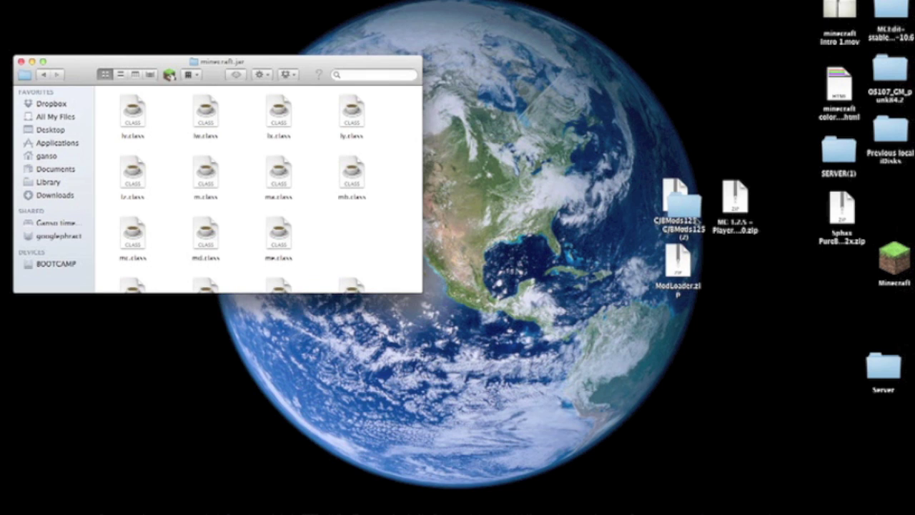
# - Trash the CJB Mods zip and open the extracted CJB Mods folder
pyautogui.moveTo(689, 214)
pyautogui.mouseDown()
pyautogui.moveTo(704, 289)
pyautogui.moveTo(667, 293)
pyautogui.mouseUp()
pyautogui.click(675, 204)
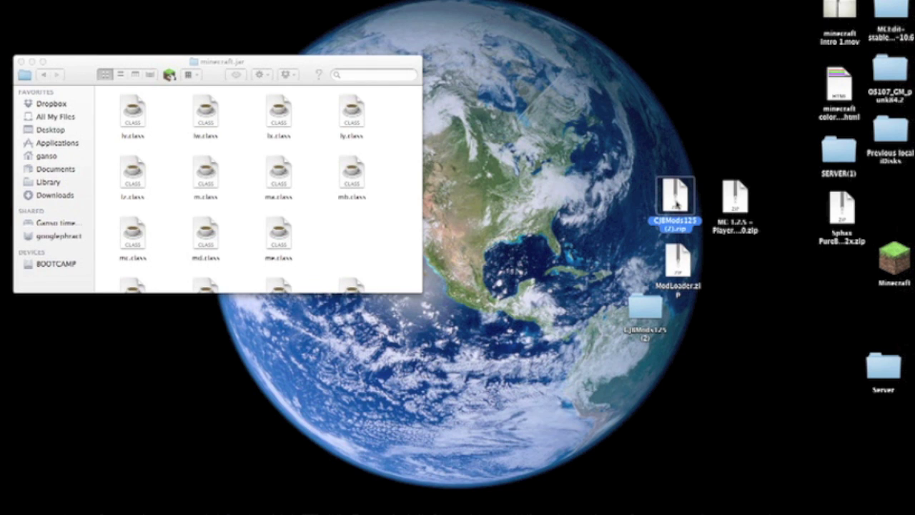
pyautogui.press('super+BackSpace')
pyautogui.click(646, 312)
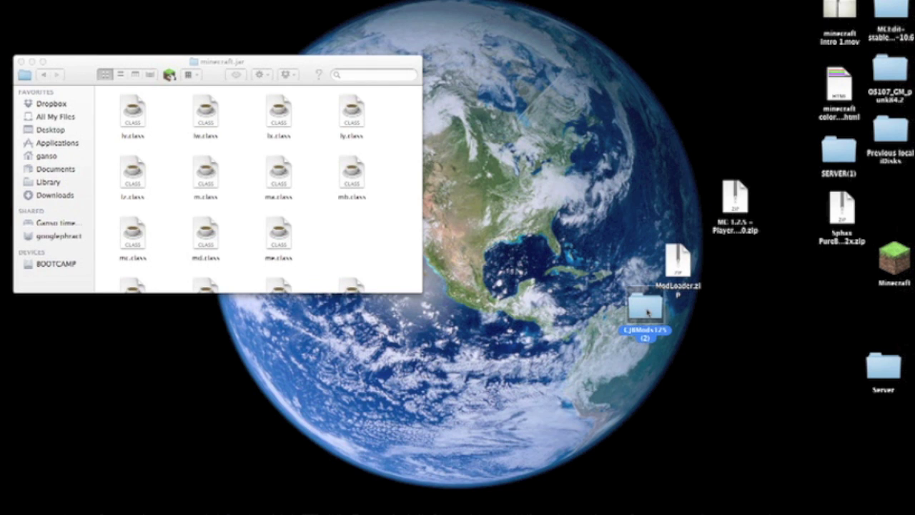
pyautogui.doubleClick(644, 310)
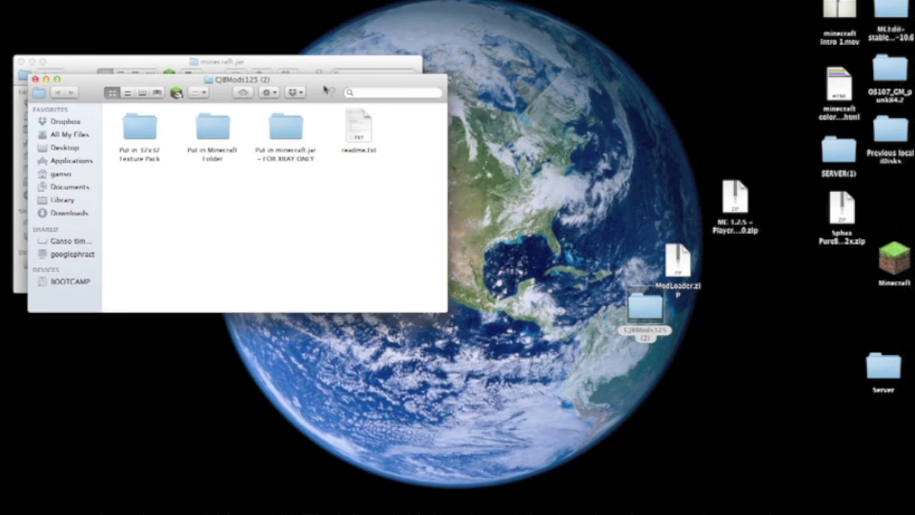
# - Copy pb.class and vl.class from the FOR XRAY ONLY folder into minecraft.jar, replacing existing copies
pyautogui.moveTo(236, 57); pyautogui.dragTo(520, 44)
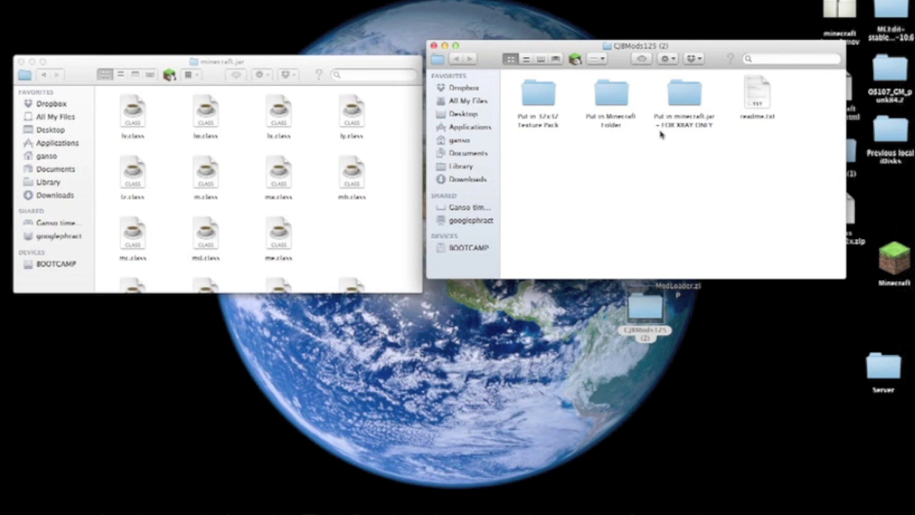
pyautogui.doubleClick(688, 103)
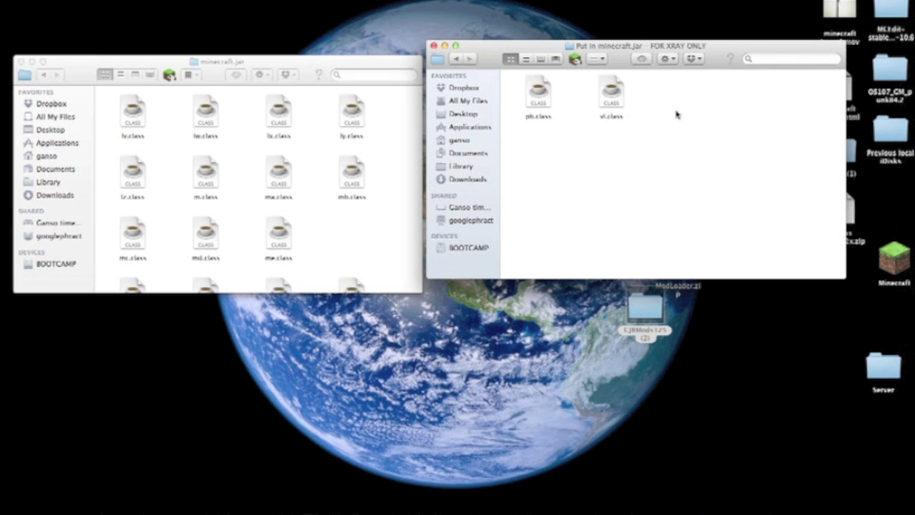
pyautogui.moveTo(661, 117); pyautogui.dragTo(548, 114)
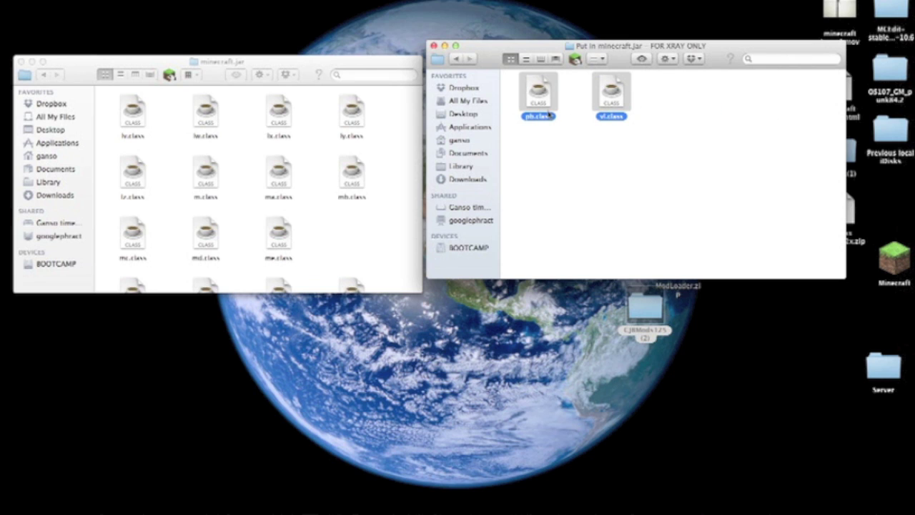
pyautogui.click(365, 232)
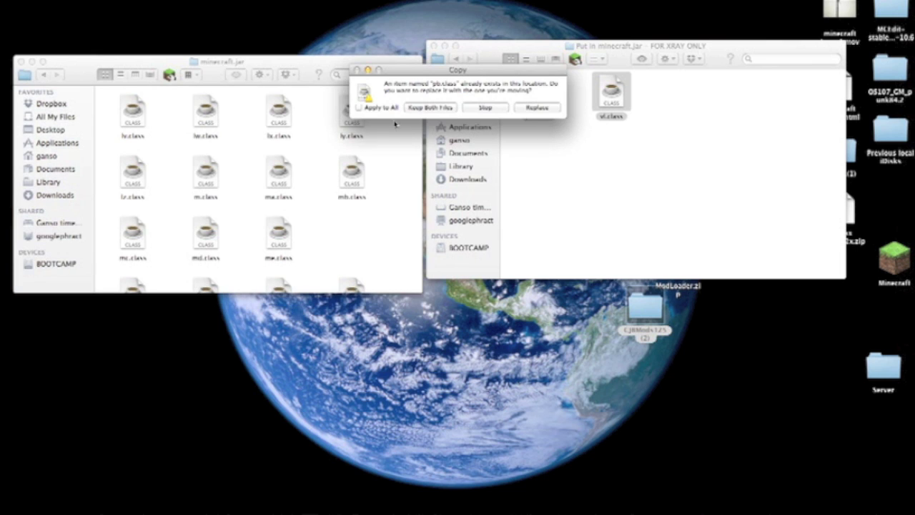
pyautogui.click(544, 110)
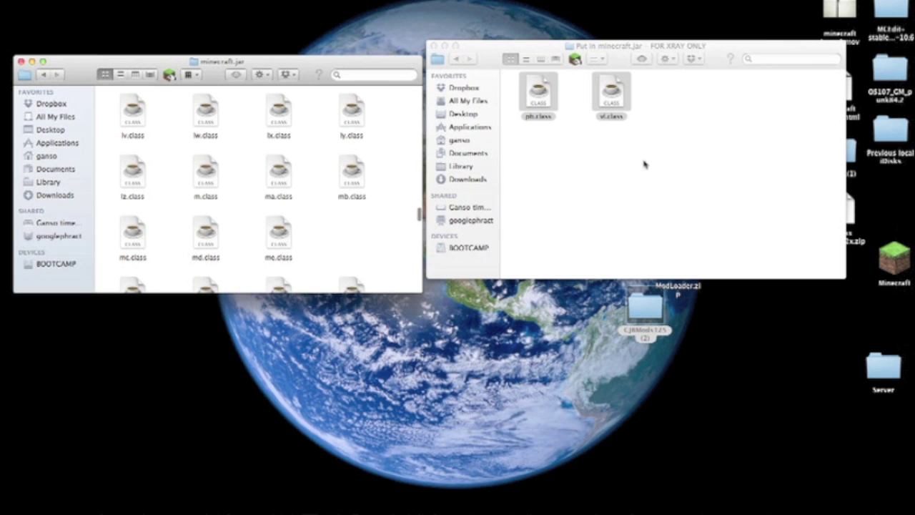
pyautogui.click(644, 164)
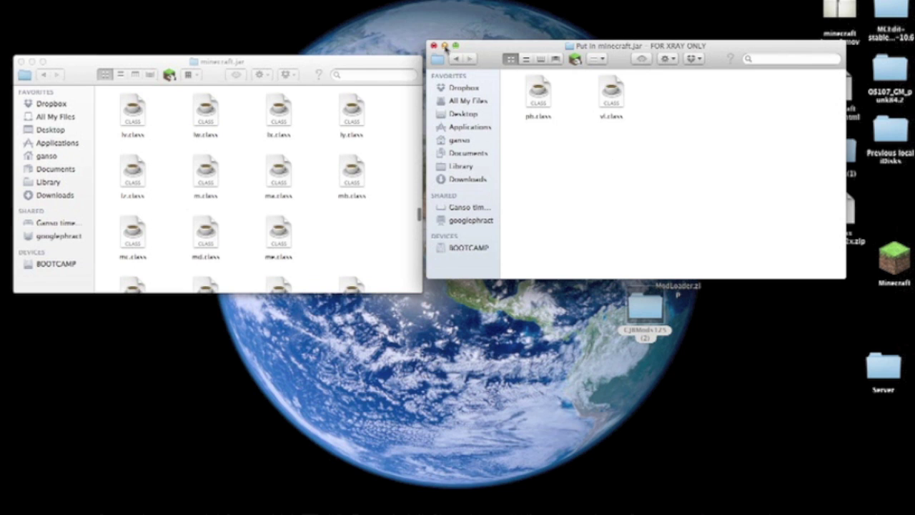
pyautogui.moveTo(598, 47)
pyautogui.mouseDown()
pyautogui.moveTo(600, 152)
pyautogui.moveTo(475, 296)
pyautogui.moveTo(268, 286)
pyautogui.moveTo(190, 271)
pyautogui.mouseUp()
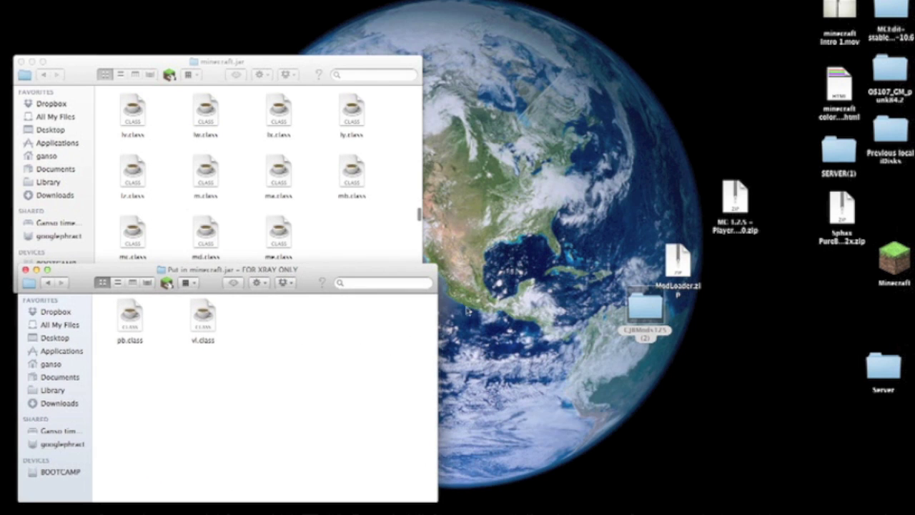
# - Unpack ModLoader.zip into a ModLoader folder and trash the zip
pyautogui.moveTo(647, 314); pyautogui.dragTo(665, 349)
pyautogui.click(729, 333)
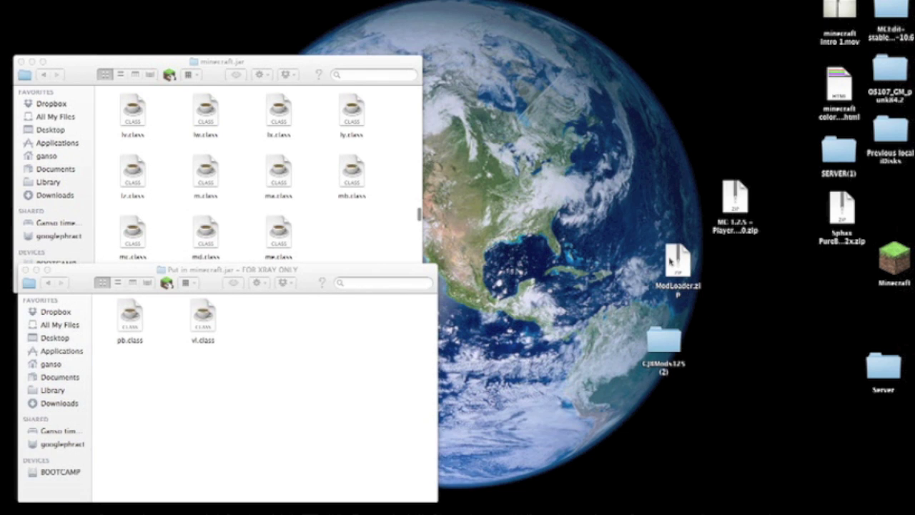
pyautogui.click(670, 261)
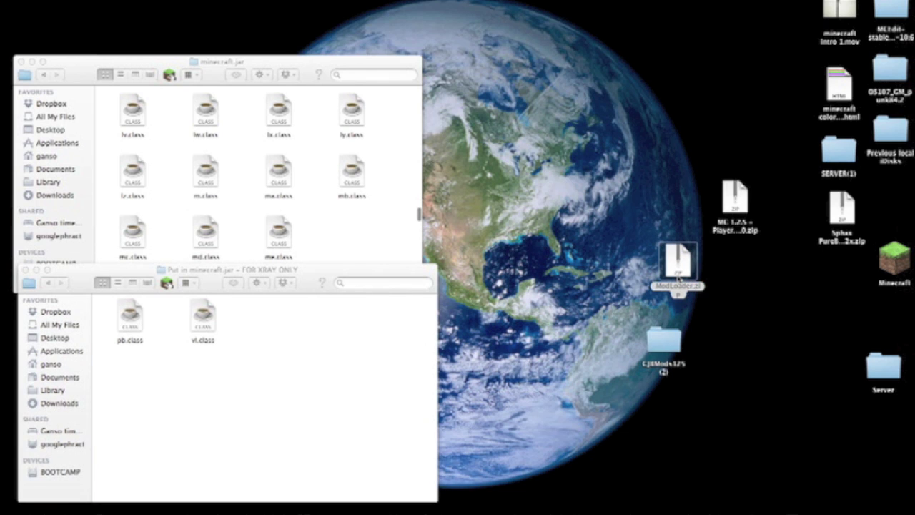
pyautogui.doubleClick(677, 275)
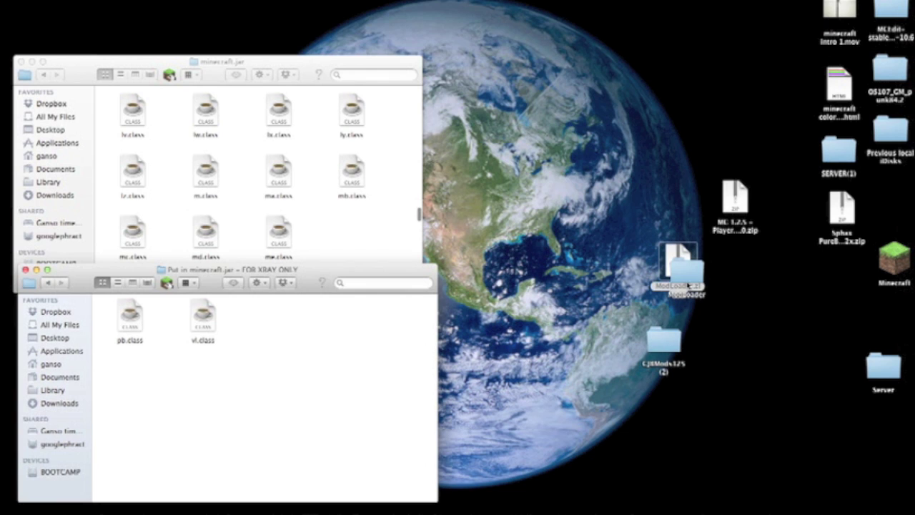
pyautogui.moveTo(687, 277)
pyautogui.mouseDown()
pyautogui.moveTo(541, 292)
pyautogui.moveTo(570, 283)
pyautogui.mouseUp()
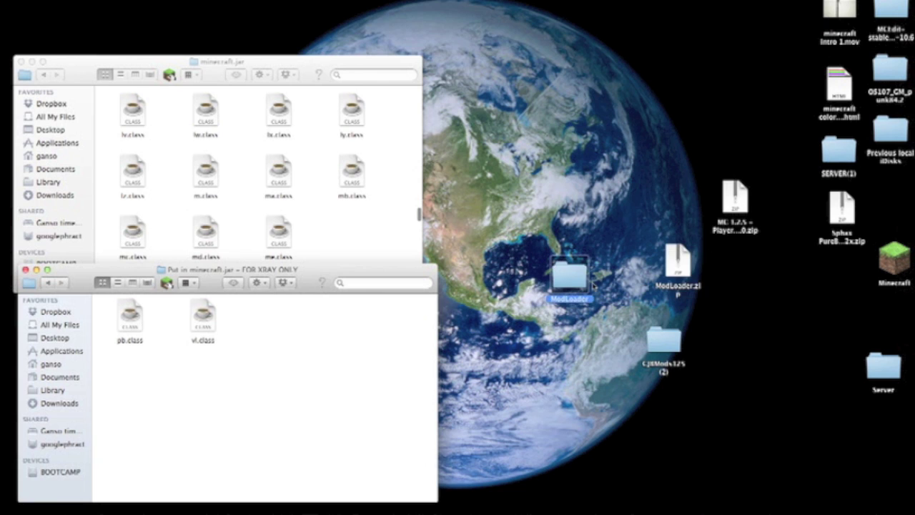
pyautogui.click(682, 271)
pyautogui.press('super+BackSpace')
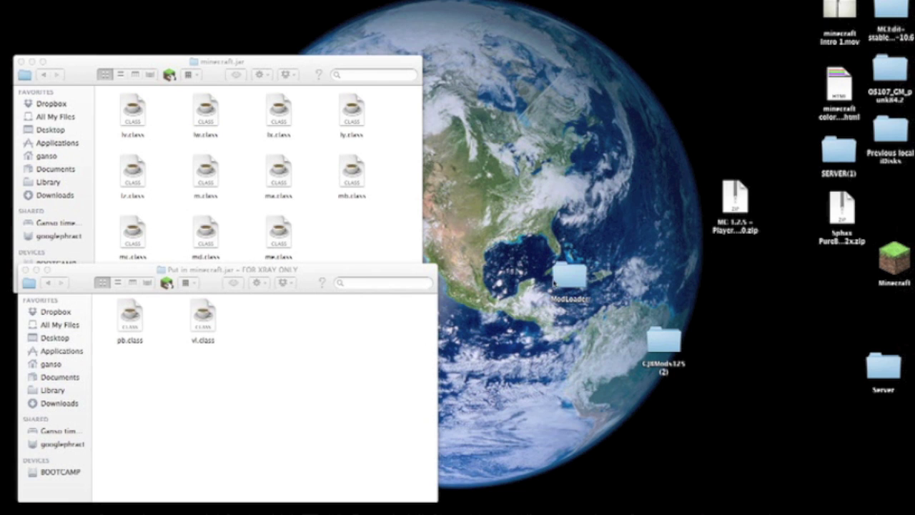
# - Put all ModLoader class files into minecraft.jar, replacing all existing ones, and close the ModLoader window
pyautogui.click(572, 284)
pyautogui.doubleClick(564, 282)
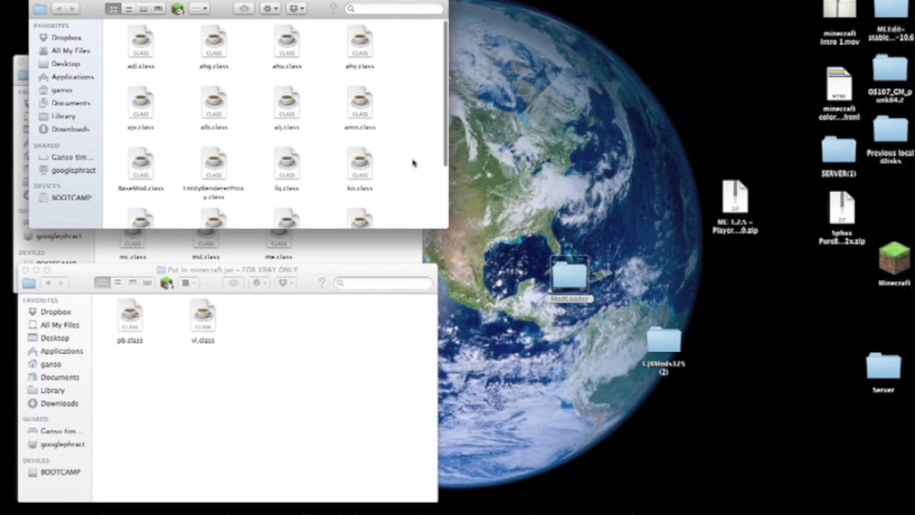
pyautogui.press('super+a')
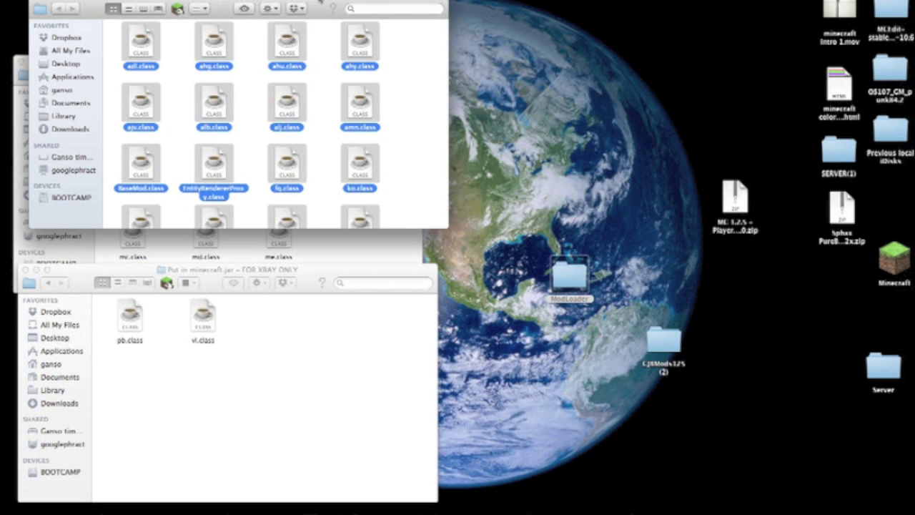
pyautogui.moveTo(321, 2); pyautogui.dragTo(731, 48)
pyautogui.click(300, 218)
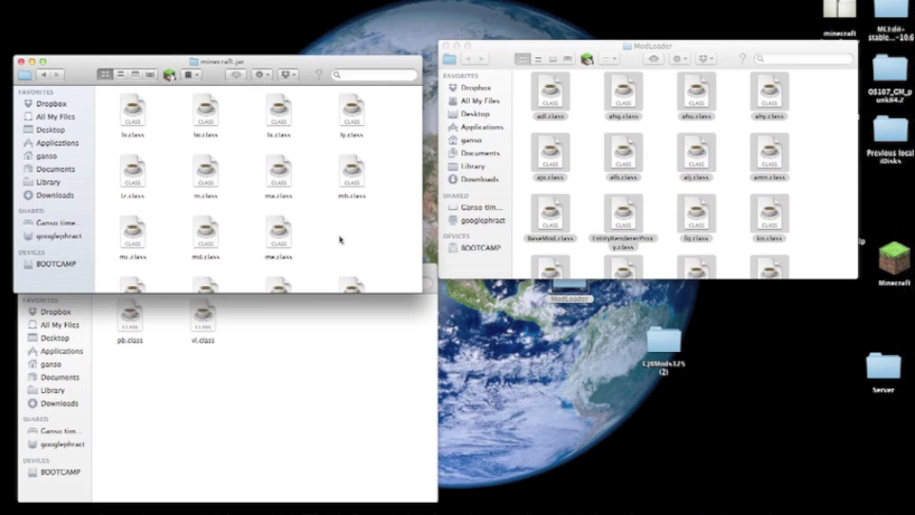
pyautogui.press('super+alt+v')
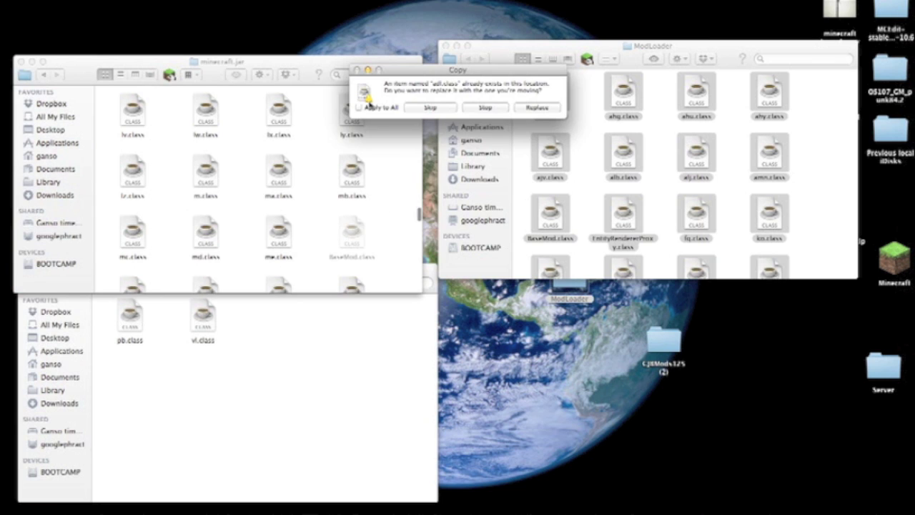
pyautogui.click(380, 110)
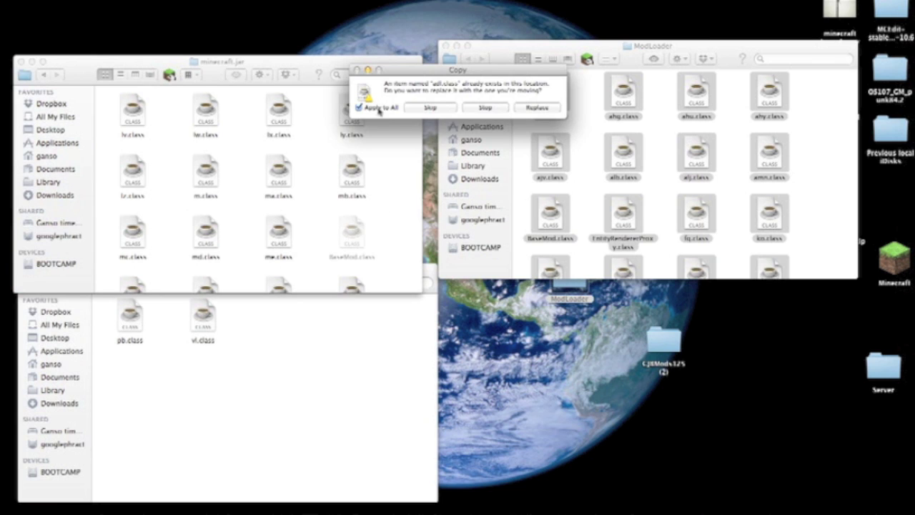
pyautogui.click(536, 107)
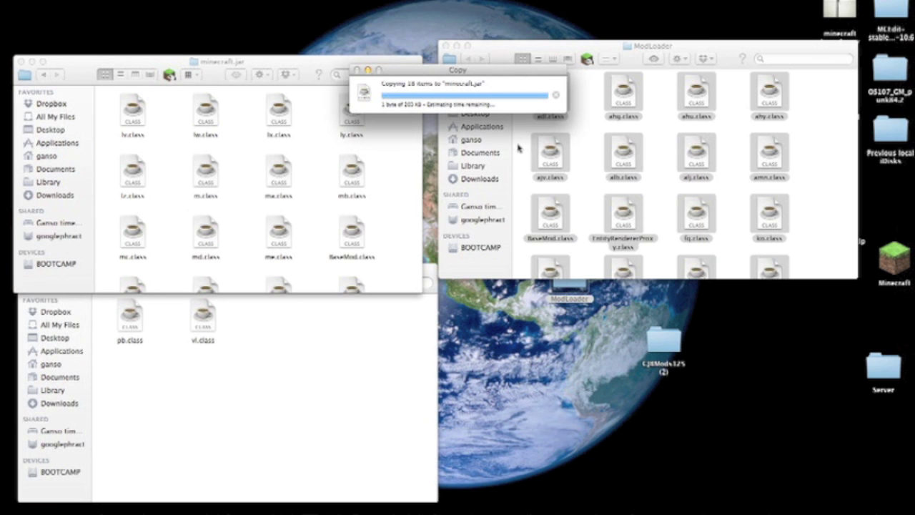
pyautogui.click(448, 46)
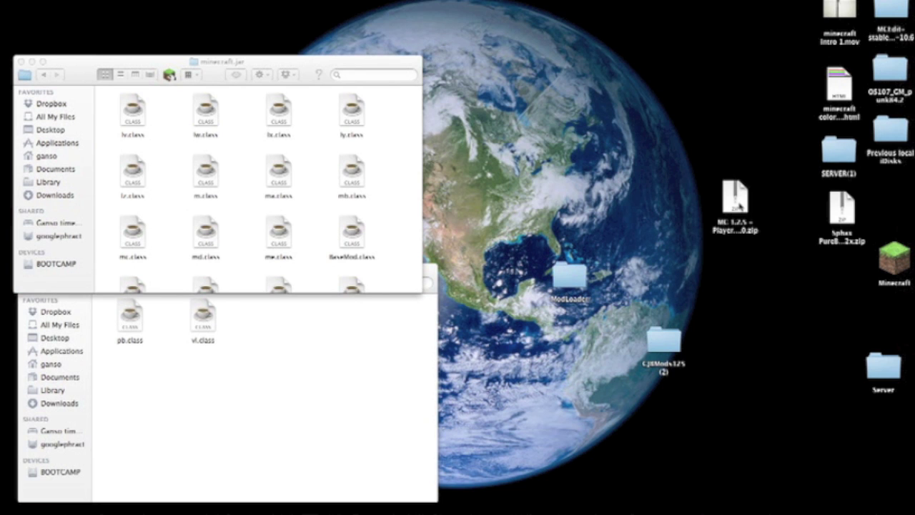
# - Unpack the MC 1.2.5 Player API zip into a folder and trash the zip
pyautogui.moveTo(747, 204); pyautogui.dragTo(659, 284)
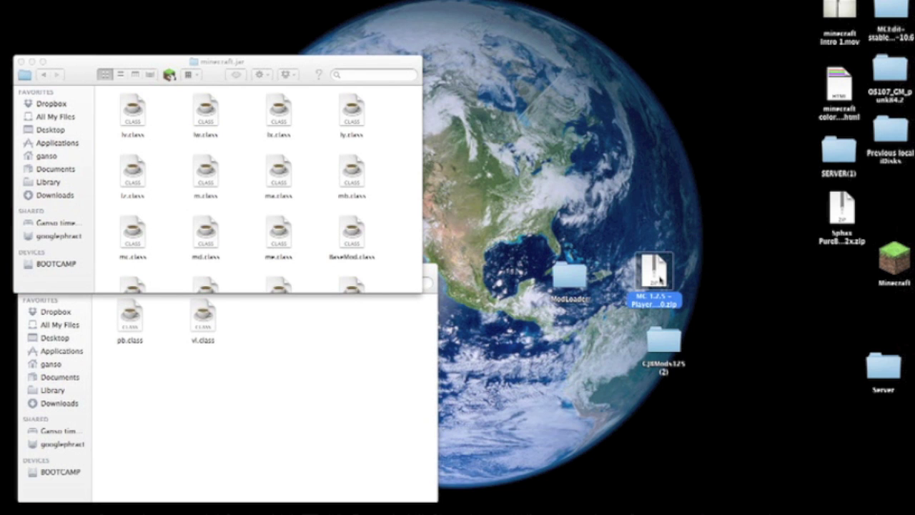
pyautogui.doubleClick(659, 279)
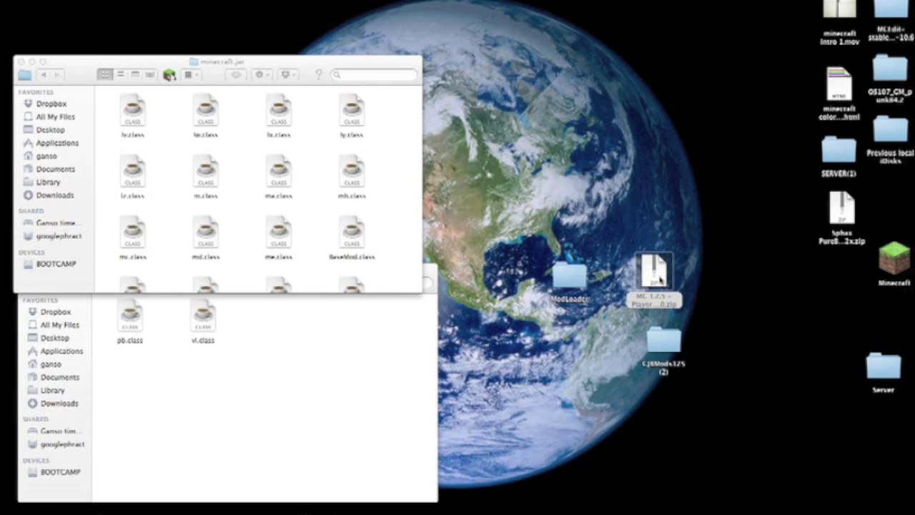
pyautogui.moveTo(664, 280); pyautogui.dragTo(757, 283)
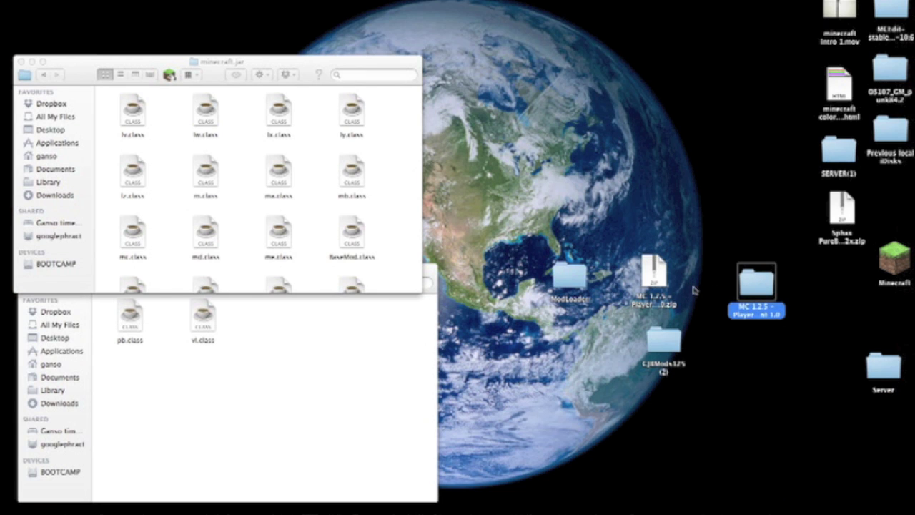
pyautogui.click(656, 283)
pyautogui.press('super+BackSpace')
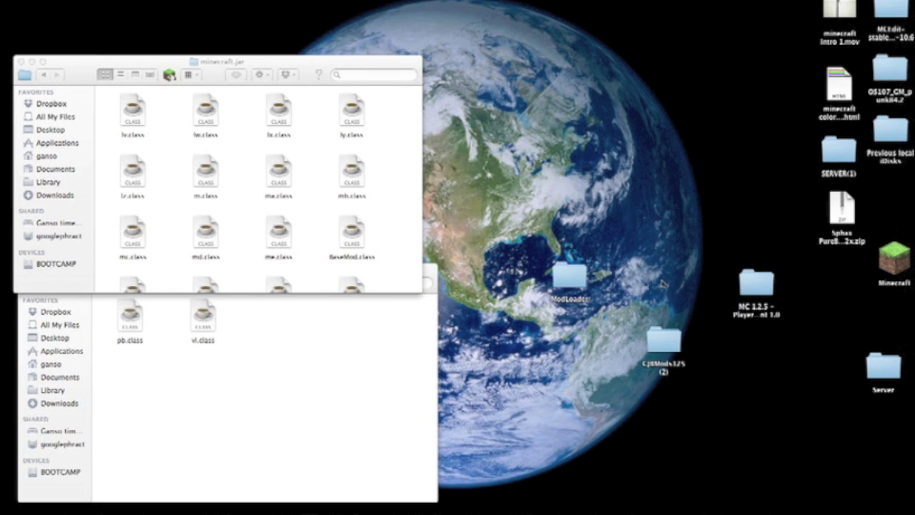
# - Put the five Player API class files, excluding changelog.txt and readme.txt, into minecraft.jar, replacing vq.class
pyautogui.click(761, 289)
pyautogui.doubleClick(757, 286)
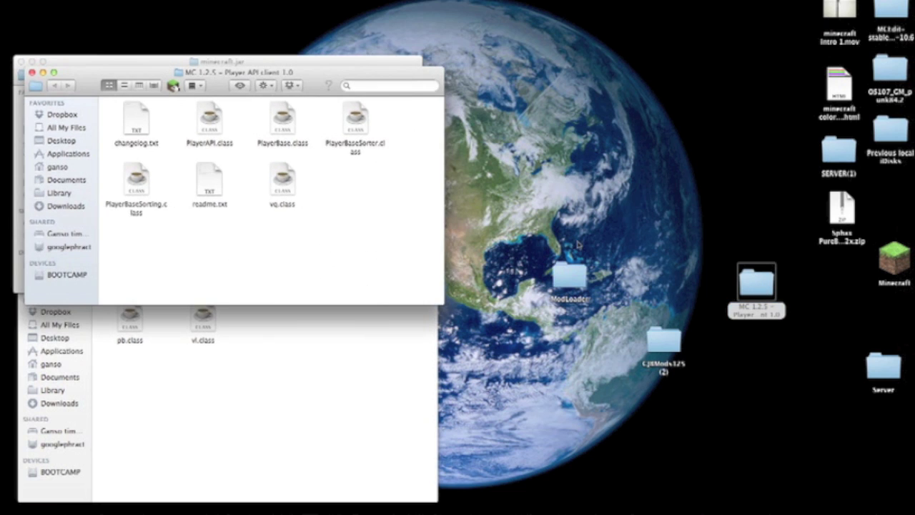
pyautogui.press('super+a')
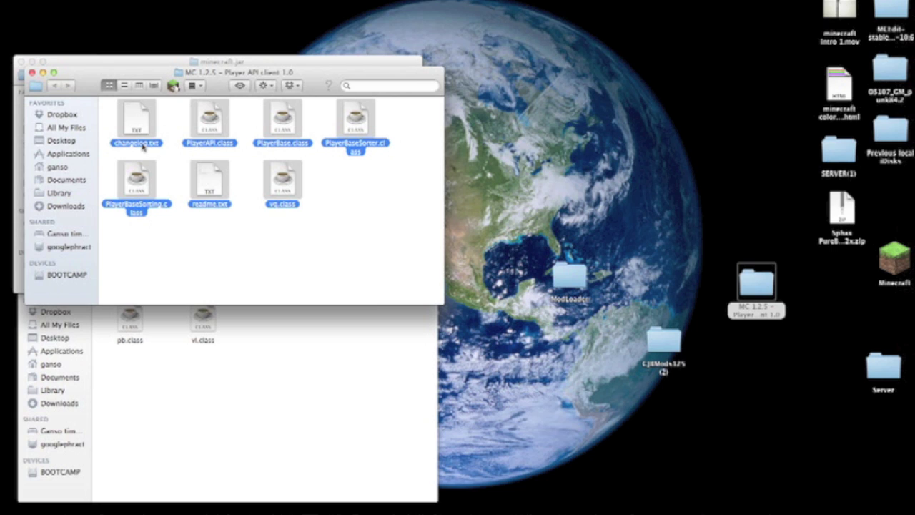
pyautogui.keyDown('super'); pyautogui.click(210, 190); pyautogui.keyUp('super')
pyautogui.keyDown('super'); pyautogui.click(139, 129); pyautogui.keyUp('super')
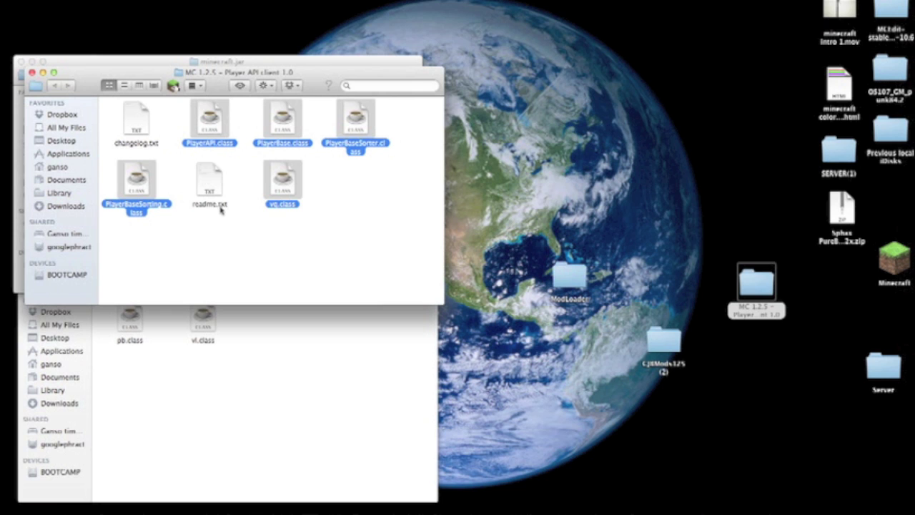
pyautogui.moveTo(151, 77); pyautogui.dragTo(545, 124)
pyautogui.click(323, 217)
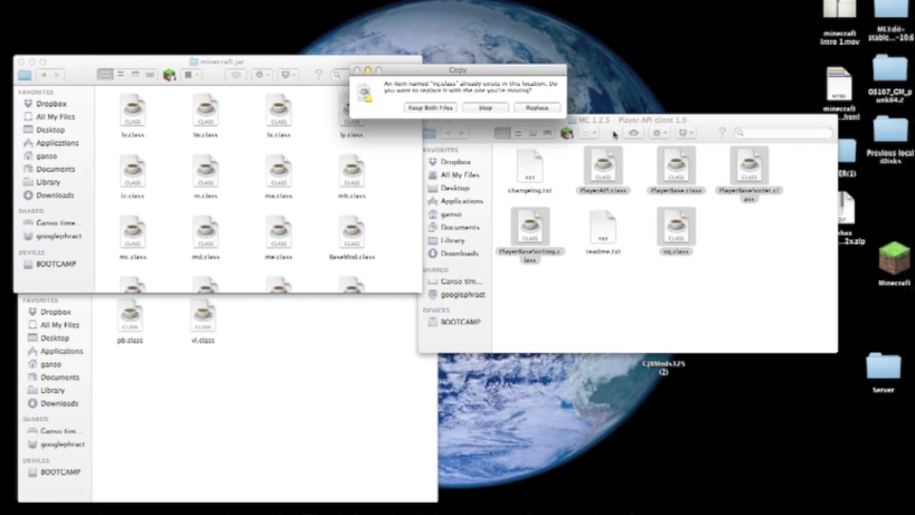
pyautogui.click(537, 107)
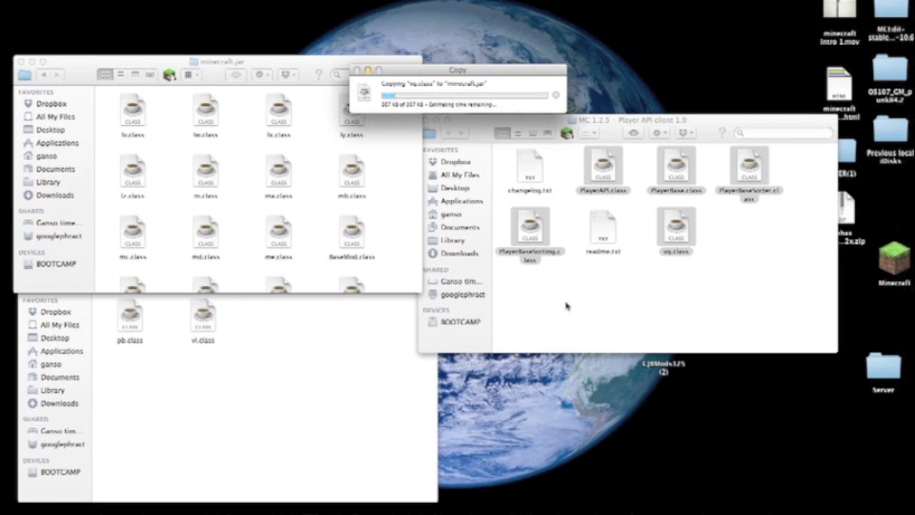
pyautogui.click(435, 140)
pyautogui.click(426, 120)
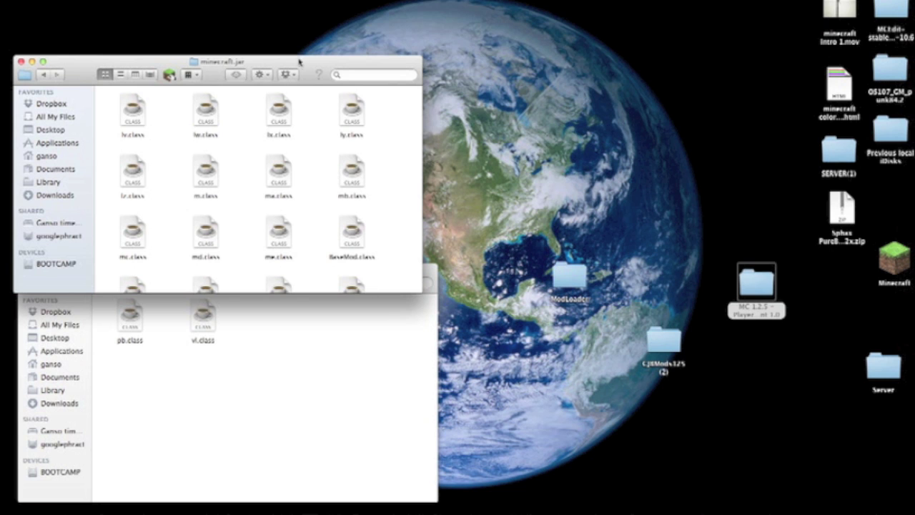
# - Open the Put in Minecraft Folder folder beside the main minecraft game folder
pyautogui.moveTo(299, 61); pyautogui.dragTo(324, 0)
pyautogui.moveTo(303, 270)
pyautogui.mouseDown()
pyautogui.moveTo(429, 244)
pyautogui.moveTo(713, 142)
pyautogui.moveTo(751, 104)
pyautogui.mouseUp()
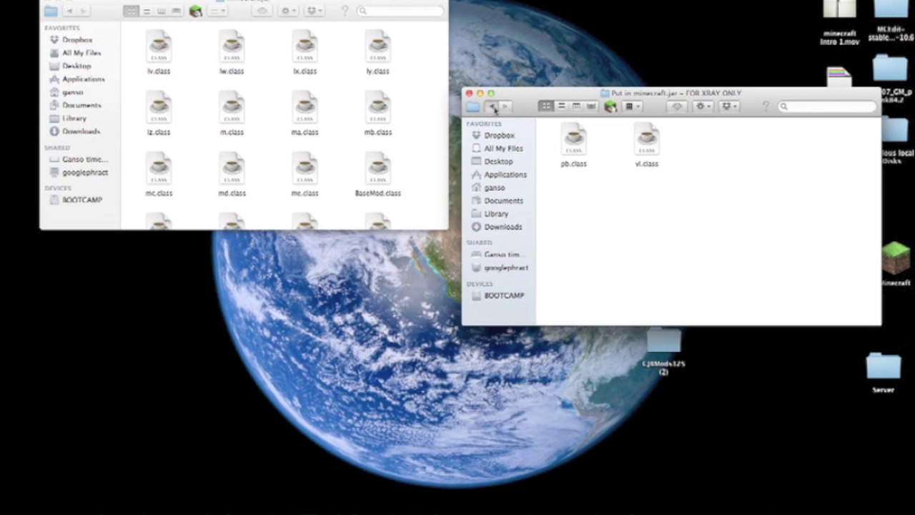
pyautogui.click(491, 107)
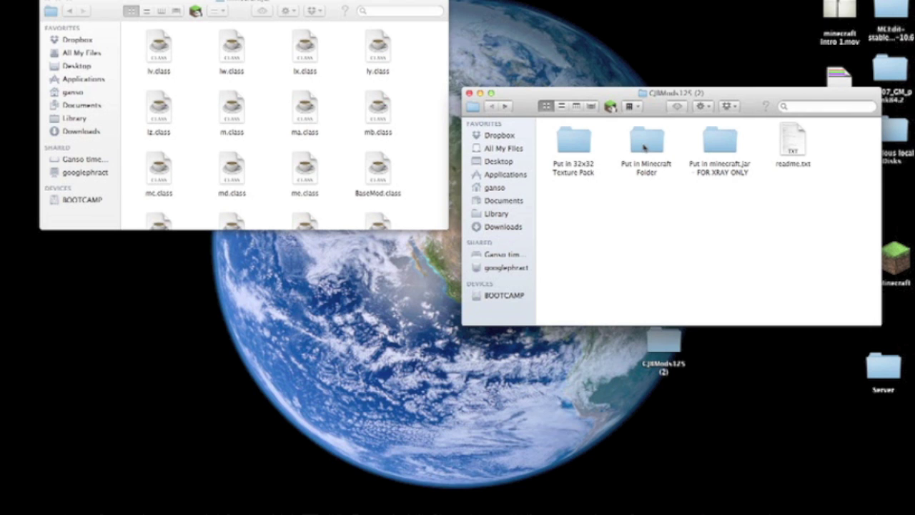
pyautogui.doubleClick(644, 147)
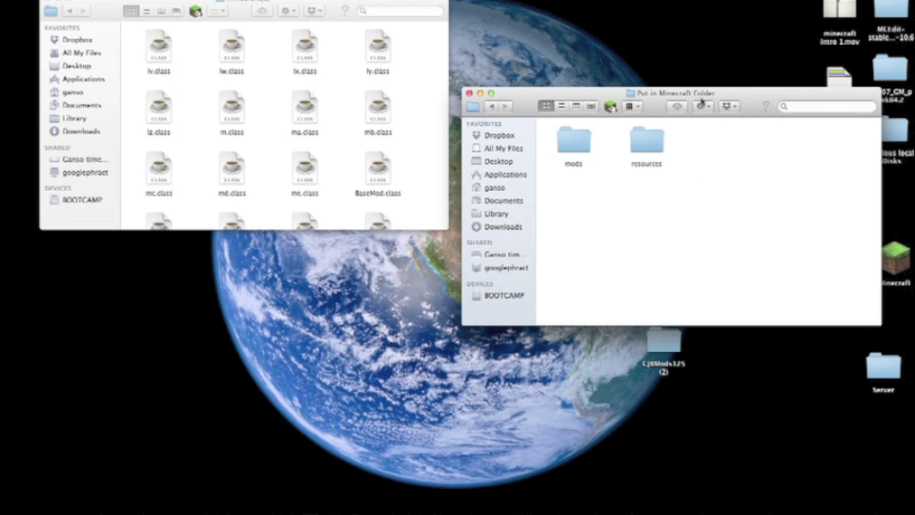
pyautogui.click(70, 12)
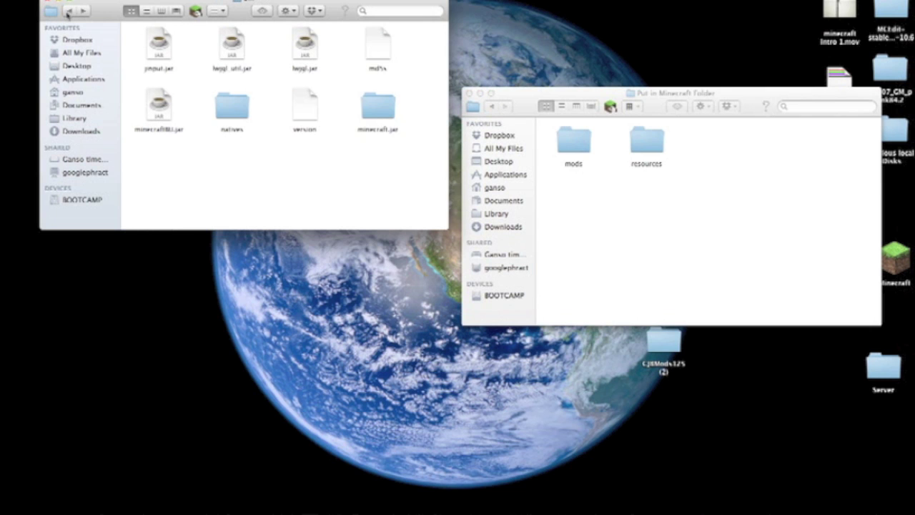
pyautogui.click(69, 12)
# - Copy the mods and resources folders into the minecraft folder, replacing resources, and close both windows
pyautogui.click(696, 238)
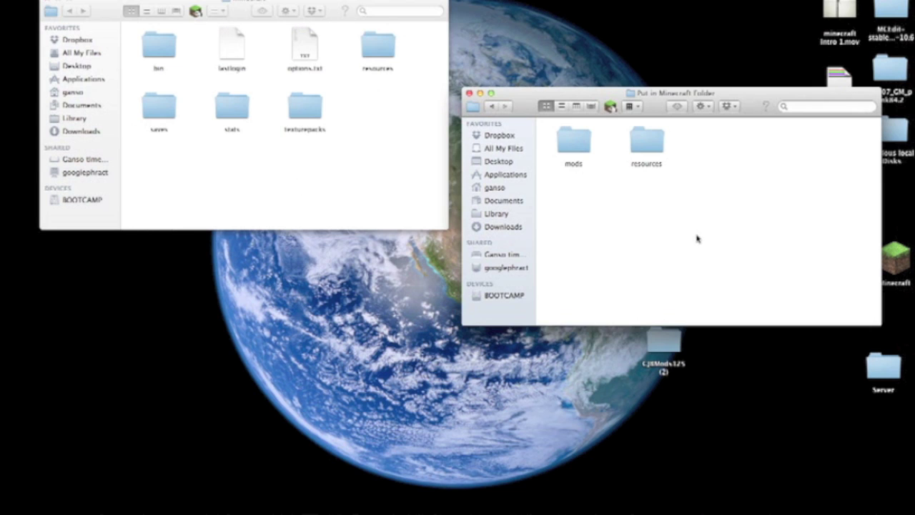
pyautogui.moveTo(712, 166); pyautogui.dragTo(585, 176)
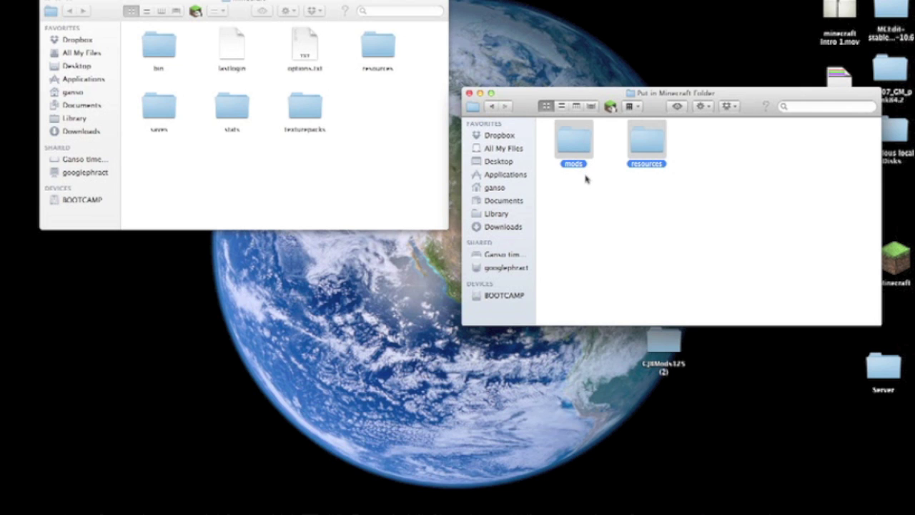
pyautogui.click(400, 173)
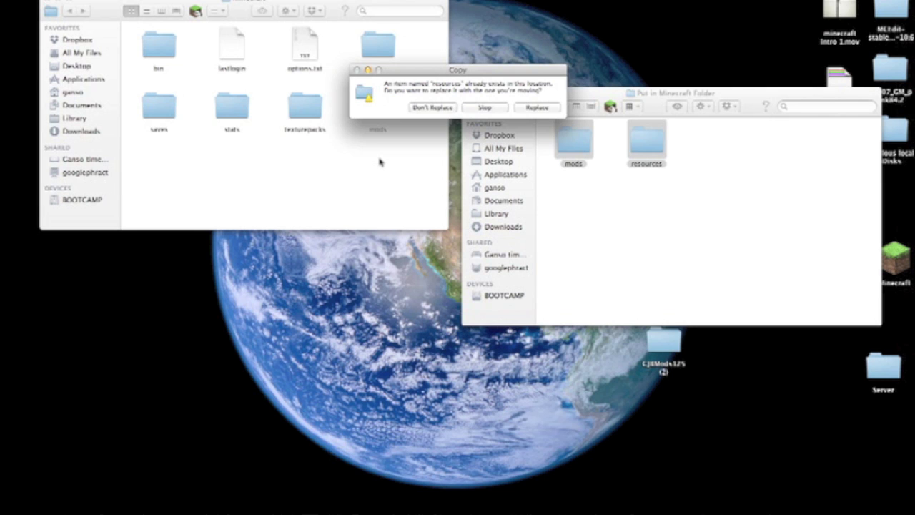
pyautogui.click(545, 109)
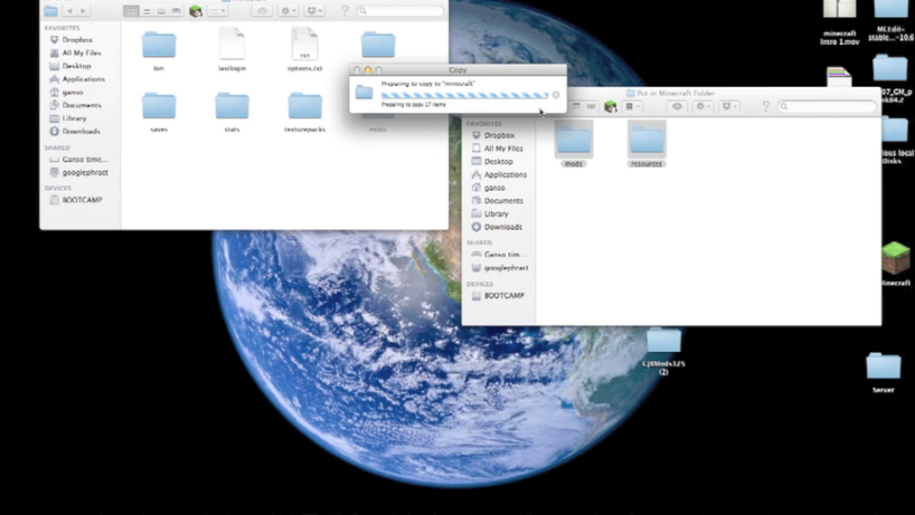
pyautogui.click(611, 212)
pyautogui.click(469, 93)
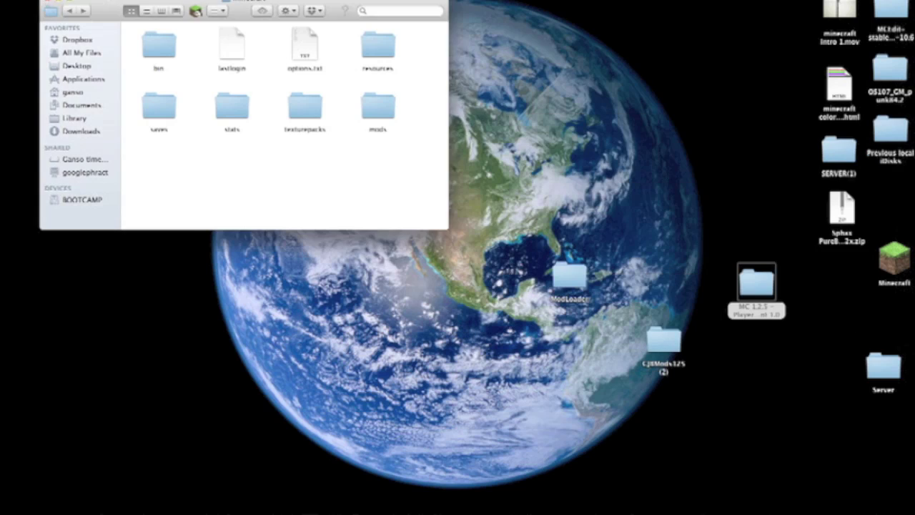
pyautogui.click(47, 5)
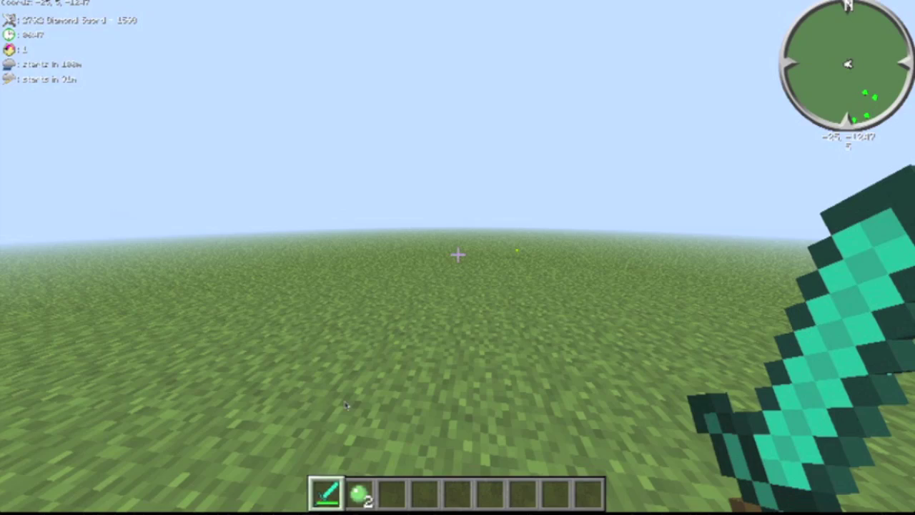
# - Throw the slime balls from the second hotbar slot into the creative item grid
pyautogui.press('e')
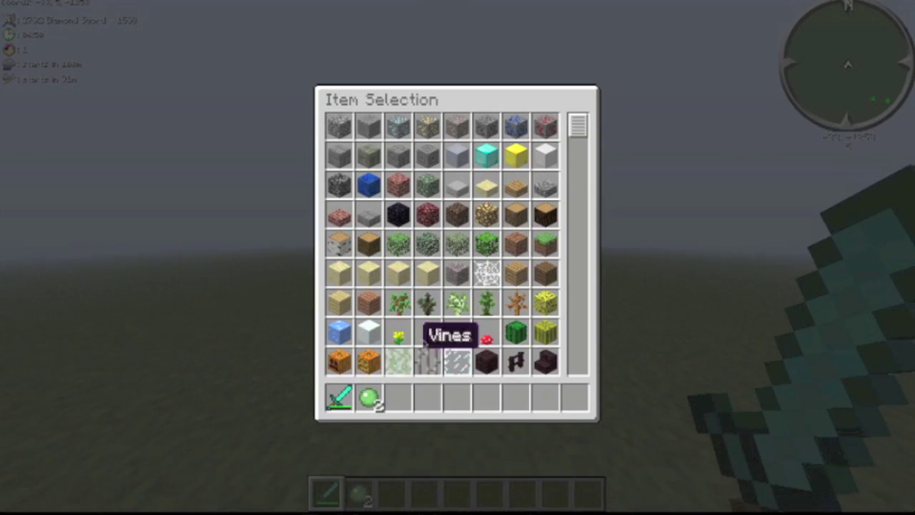
pyautogui.click(369, 398)
pyautogui.click(393, 357)
pyautogui.press('e')
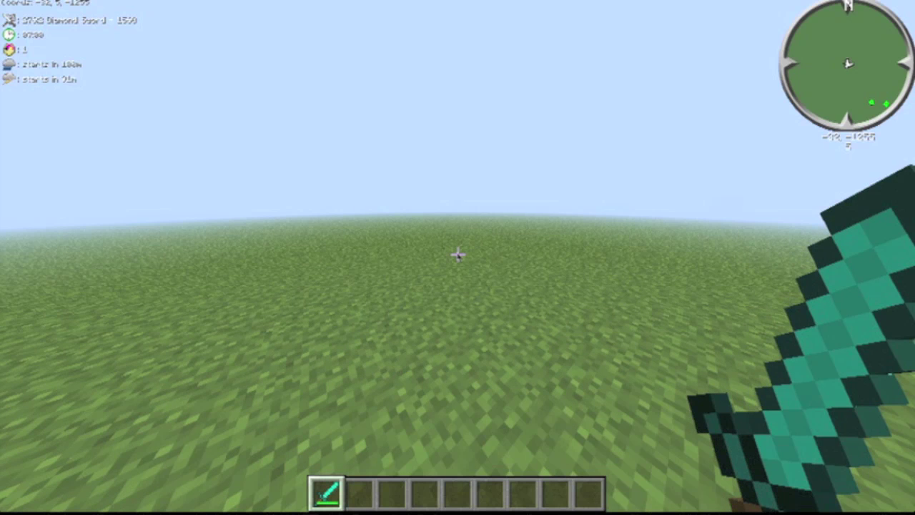
# - In CJB Mods More Info, turn on 12h Clock and Big Icons/text, then view Show Ores
pyautogui.press('y')
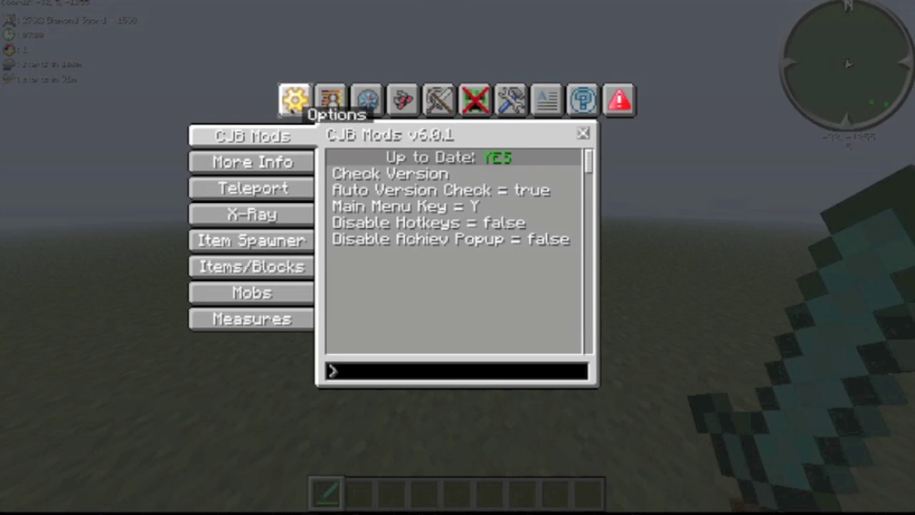
pyautogui.click(251, 162)
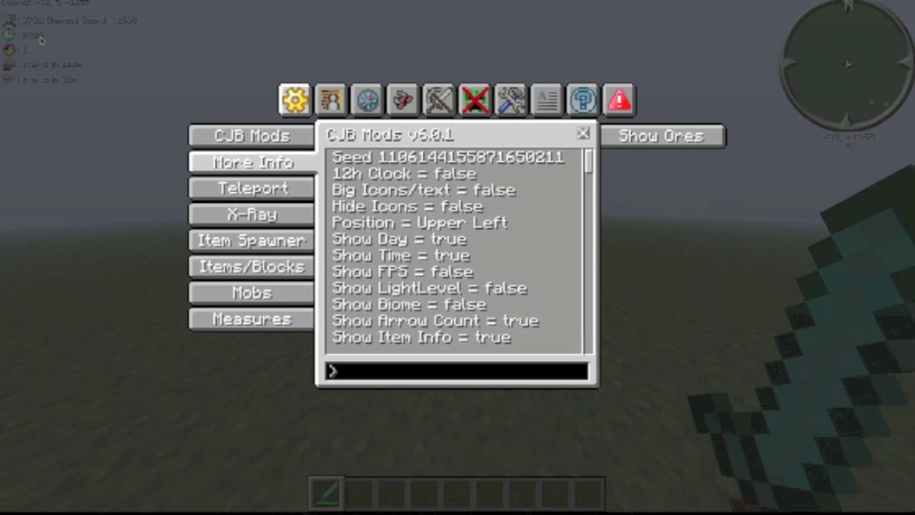
pyautogui.click(477, 175)
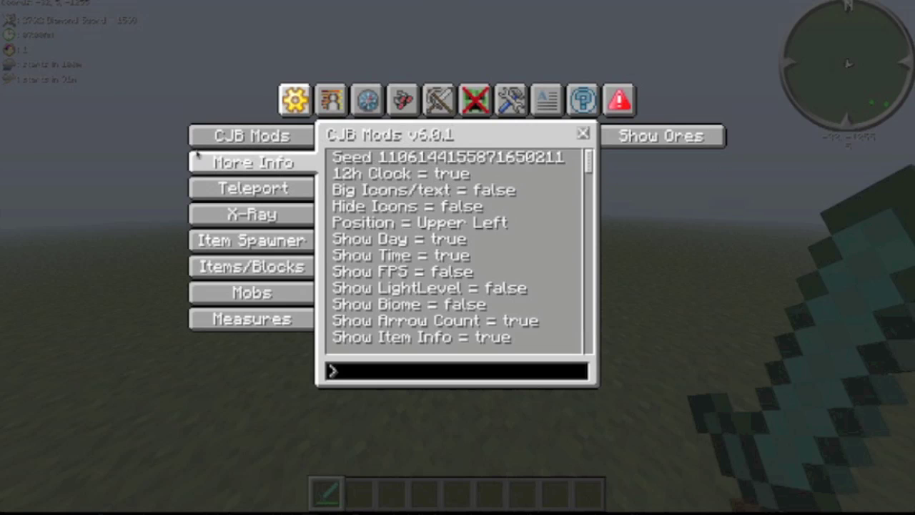
pyautogui.click(419, 191)
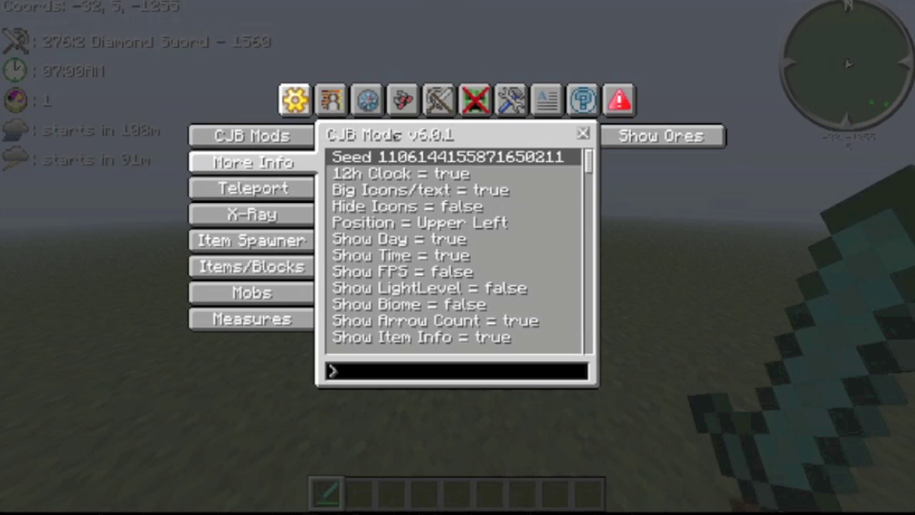
pyautogui.click(653, 137)
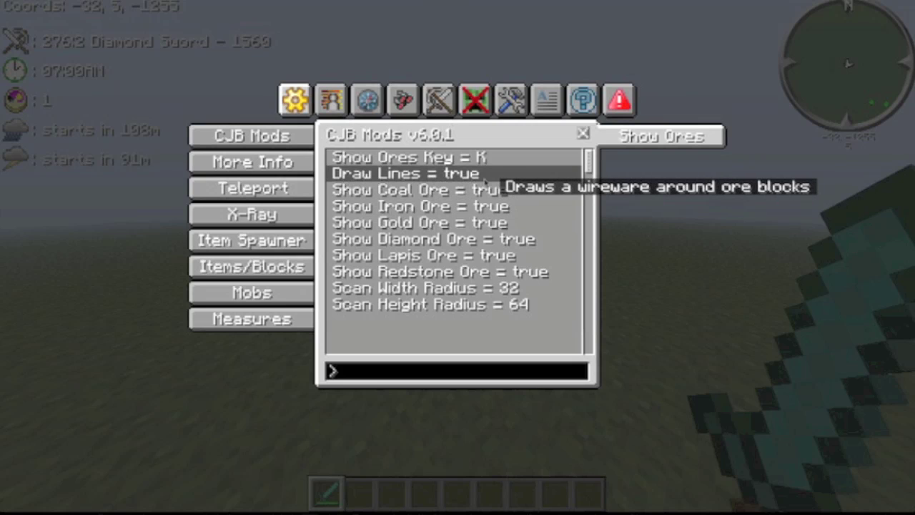
pyautogui.press('Escape')
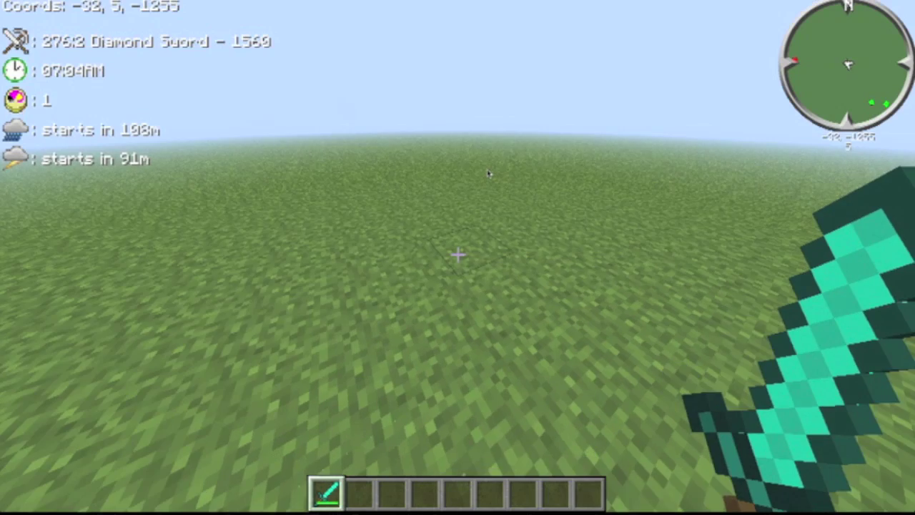
# - Dig an L-shaped pit and place a diamond ore block inside it
pyautogui.click(488, 173)
pyautogui.click(488, 173)
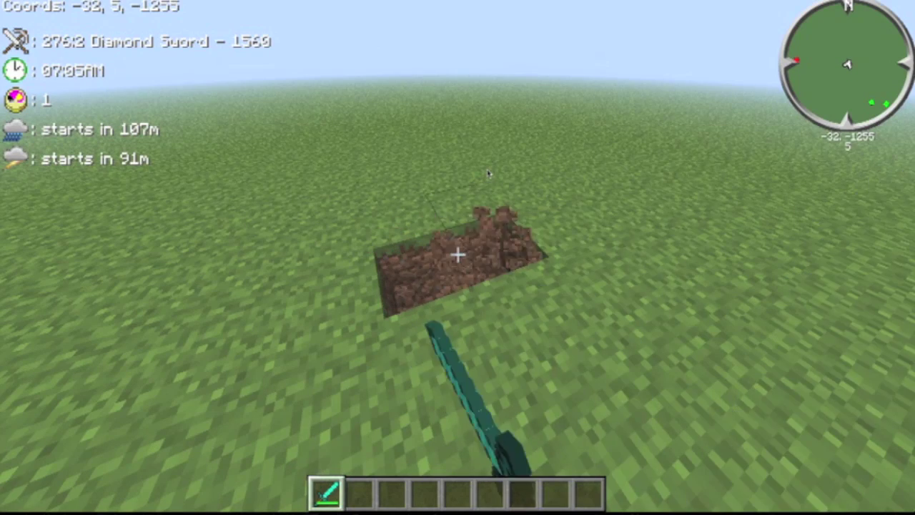
pyautogui.press('e')
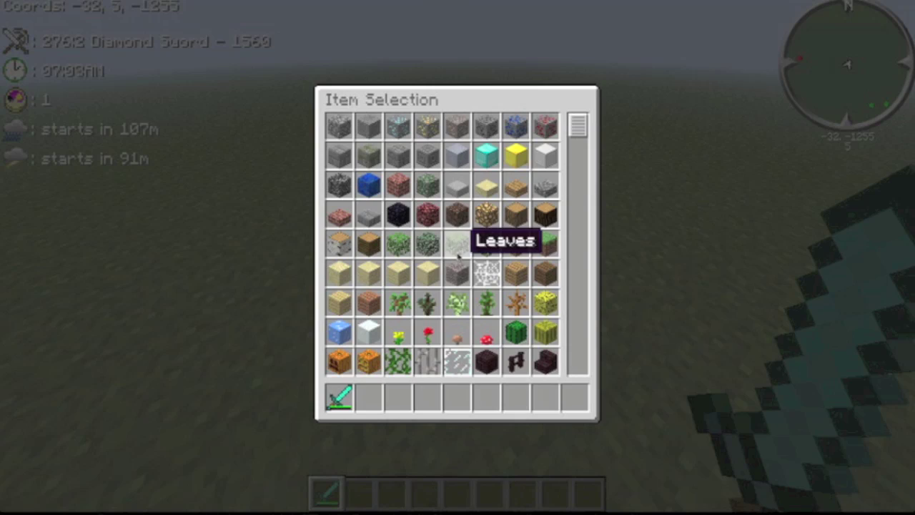
pyautogui.click(421, 154)
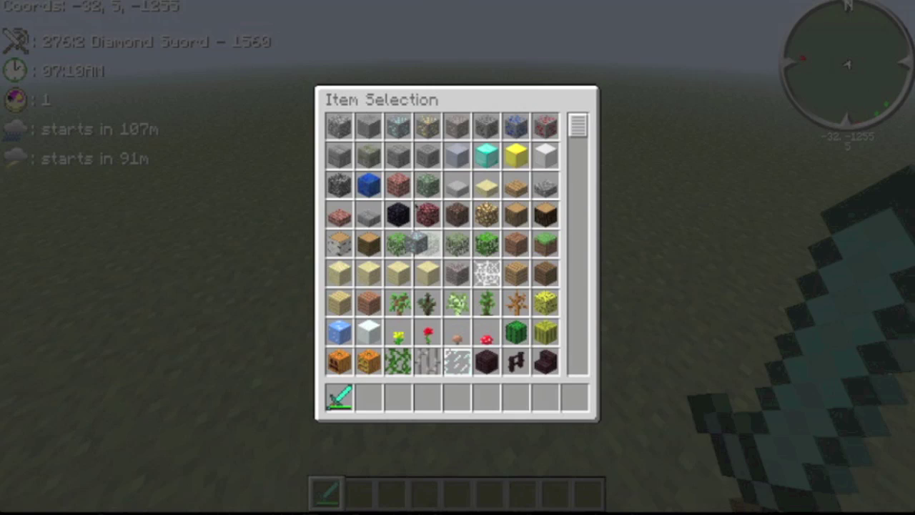
pyautogui.click(369, 395)
pyautogui.press('e')
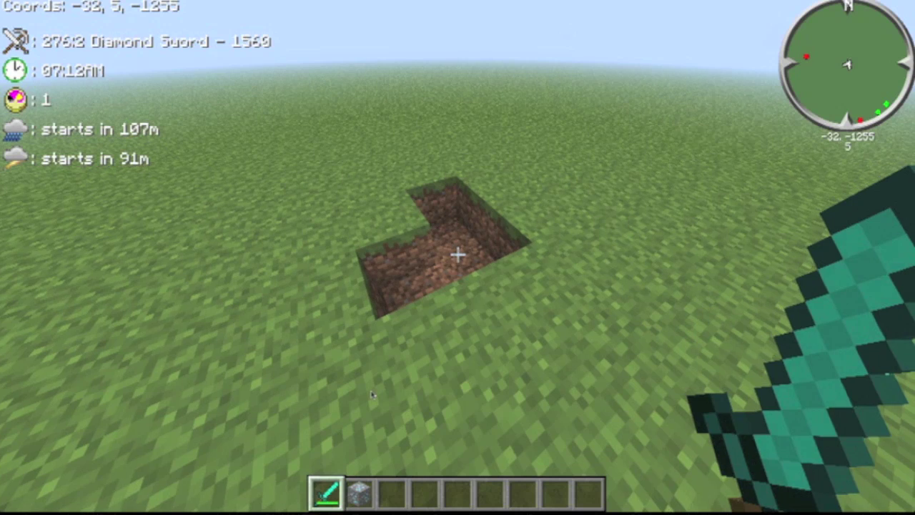
pyautogui.press('2')
pyautogui.rightClick(457, 254)
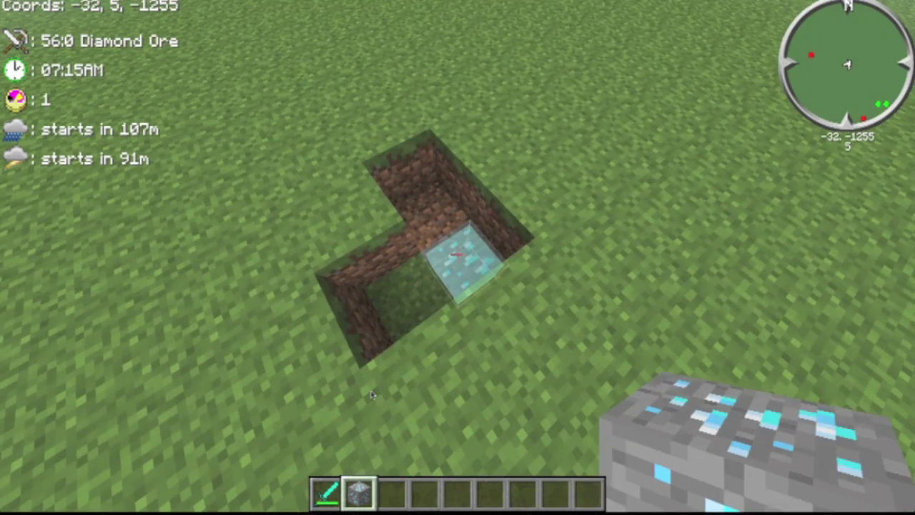
# - Replace the diamond ore in the second hotbar slot with a Grass Block
pyautogui.press('e')
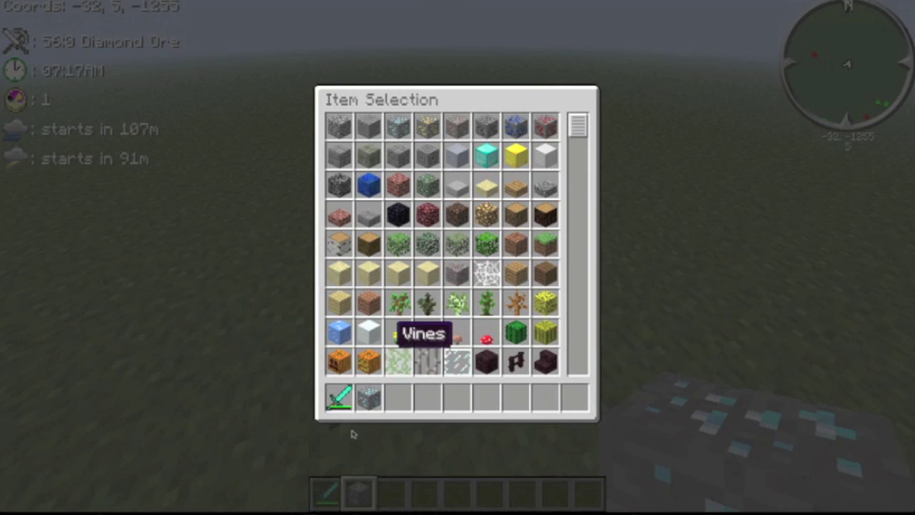
pyautogui.click(371, 393)
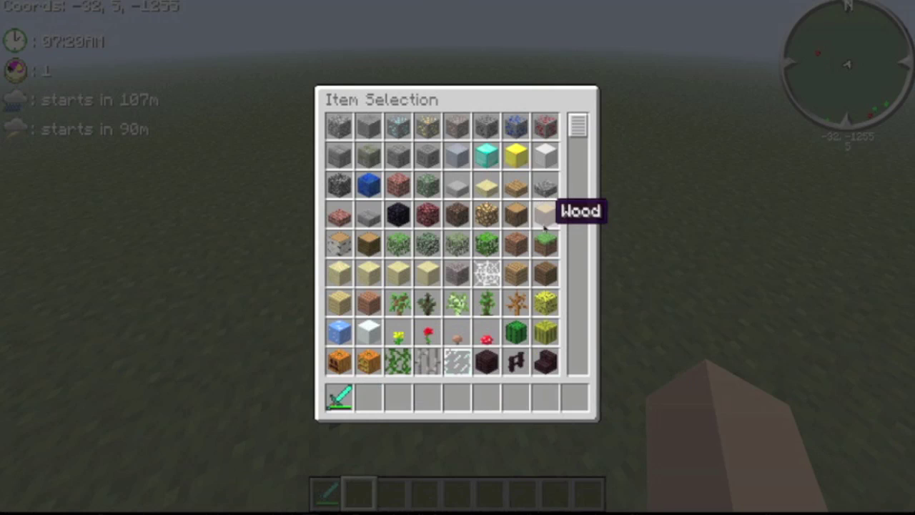
pyautogui.click(365, 407)
pyautogui.press('e')
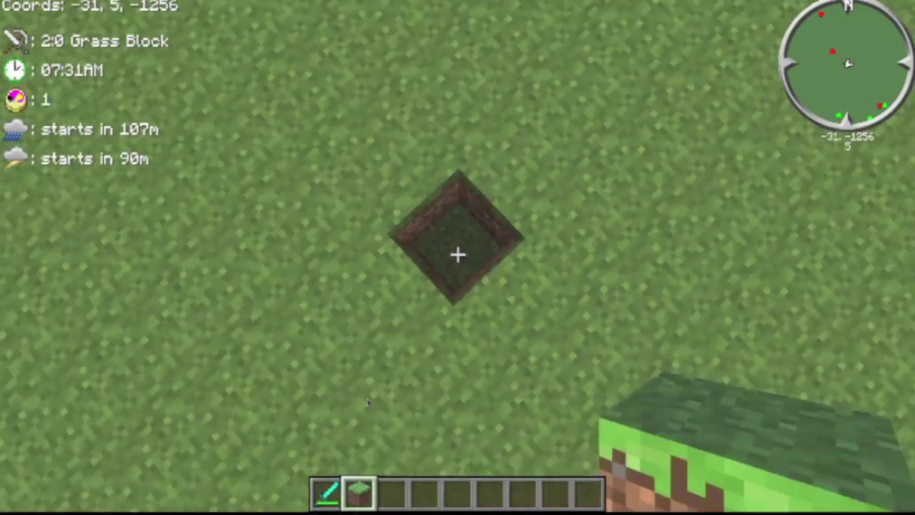
pyautogui.press('e')
pyautogui.press('e')
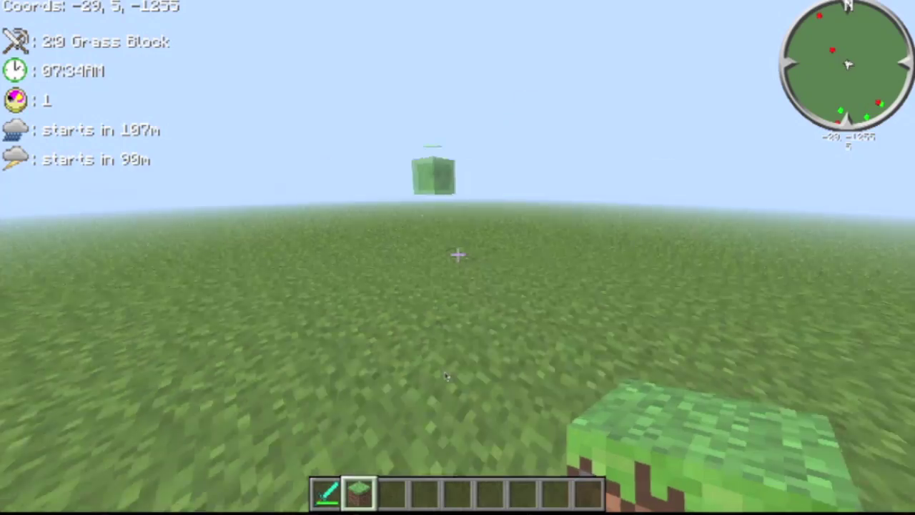
# - Browse the CJB minimap's teleport and structure lists, selecting Stronghold, then open the X-Ray block settings
pyautogui.press('m')
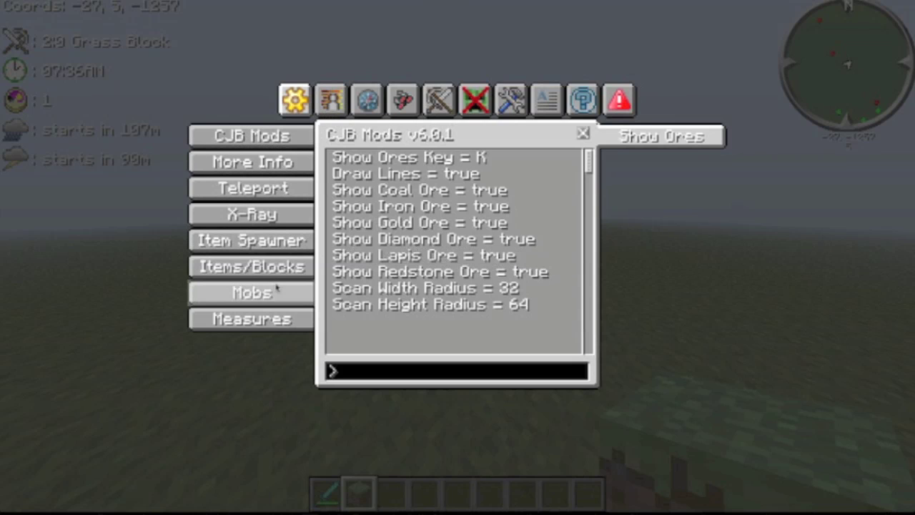
pyautogui.click(362, 100)
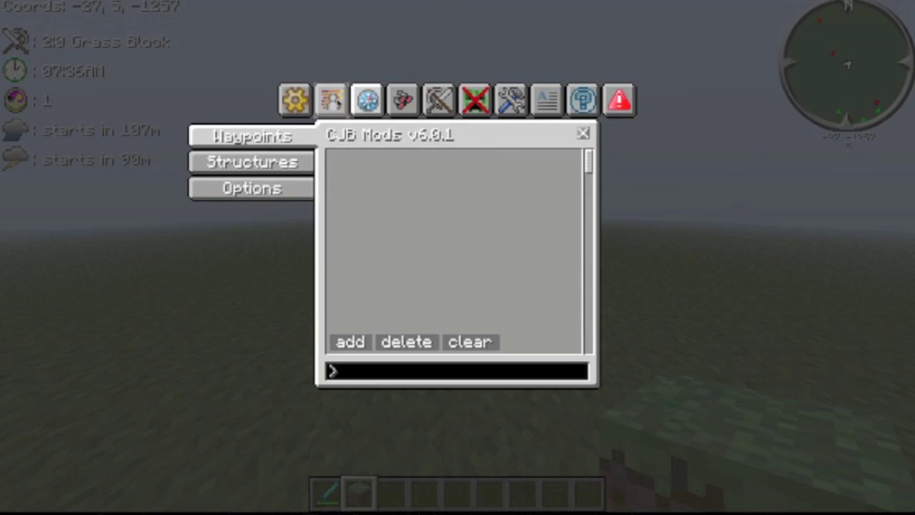
pyautogui.click(336, 102)
pyautogui.click(367, 101)
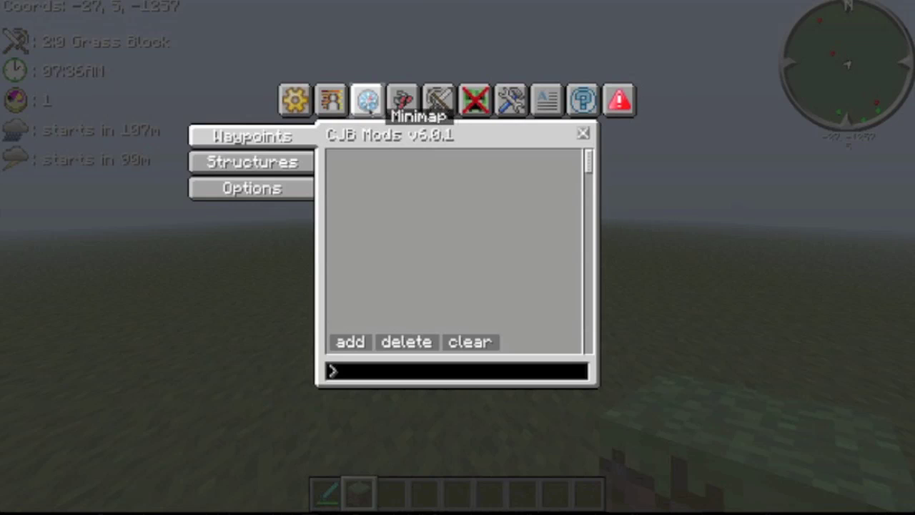
pyautogui.click(260, 166)
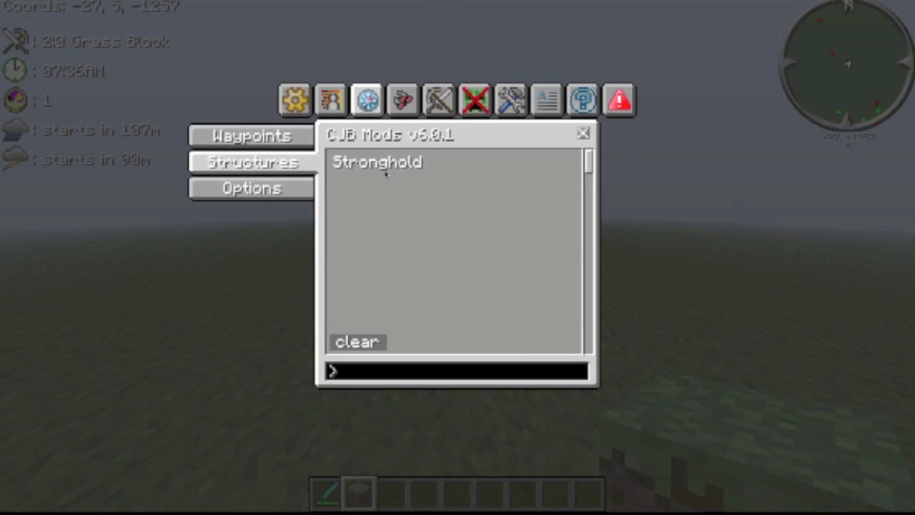
pyautogui.click(432, 163)
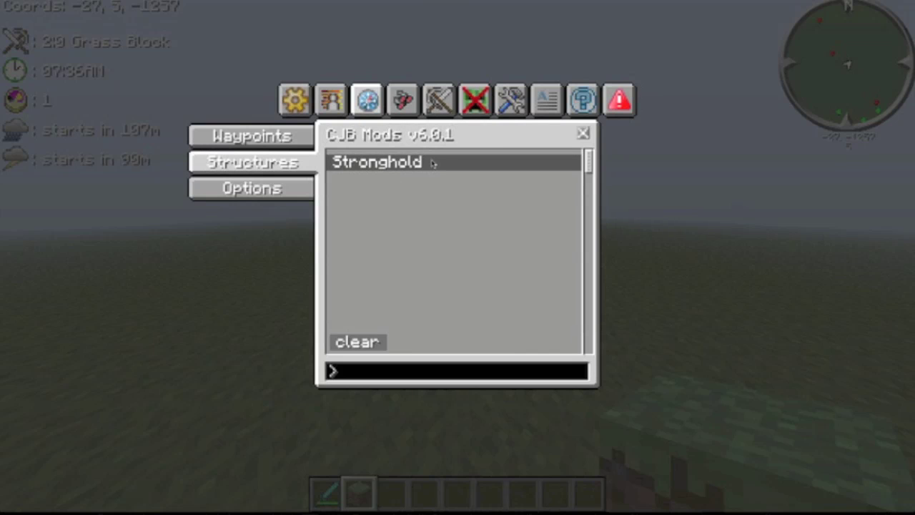
pyautogui.click(374, 179)
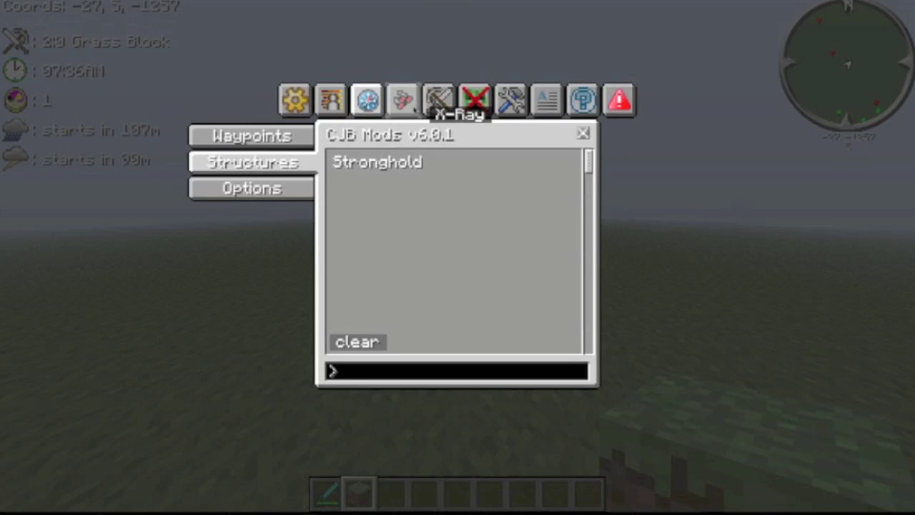
pyautogui.click(411, 105)
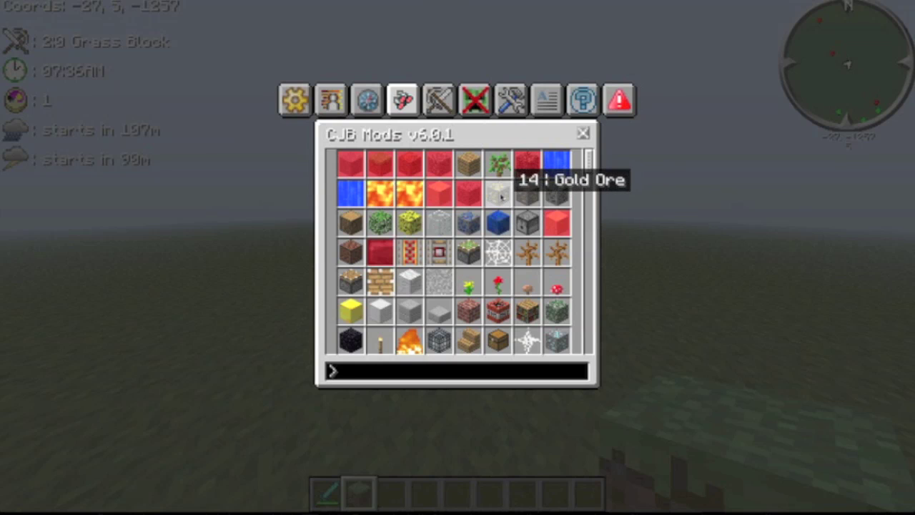
# - Enable Gold Ore in the X-Ray view and put Gold Ore in the third hotbar slot
pyautogui.click(500, 197)
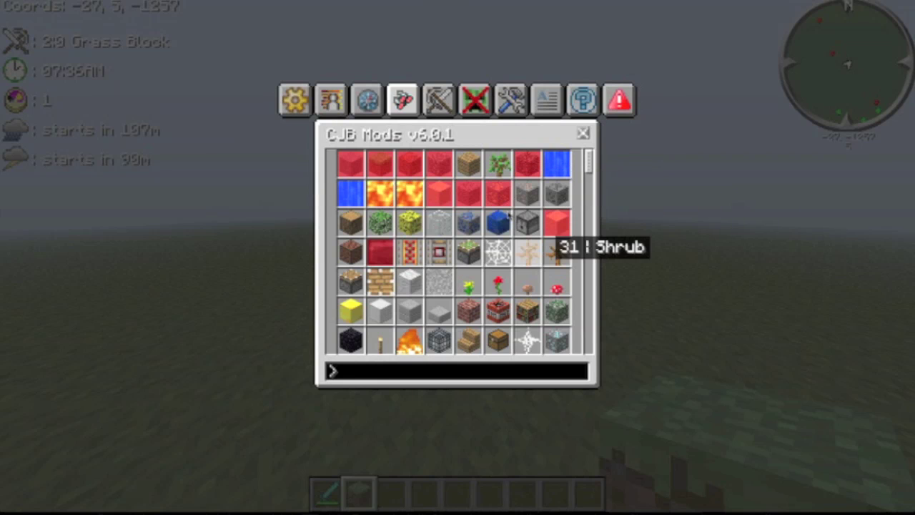
pyautogui.press('Escape')
pyautogui.press('e')
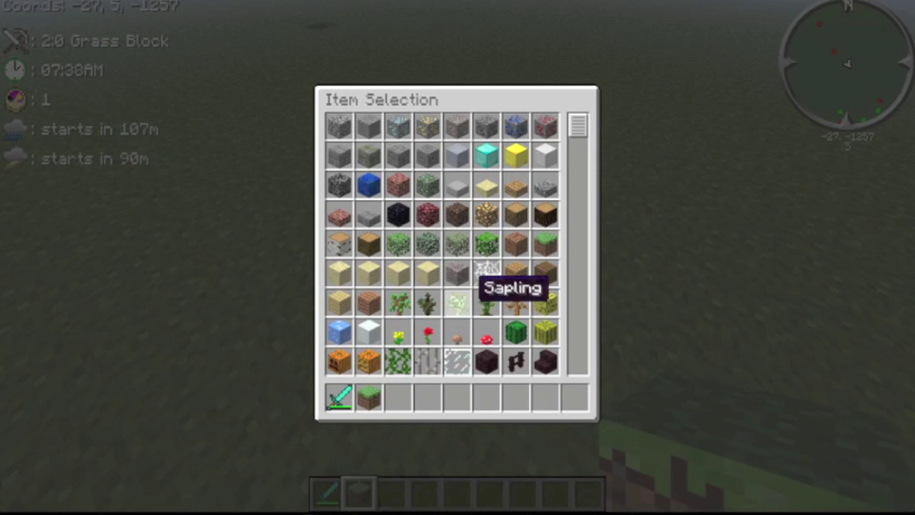
pyautogui.click(427, 126)
pyautogui.click(398, 397)
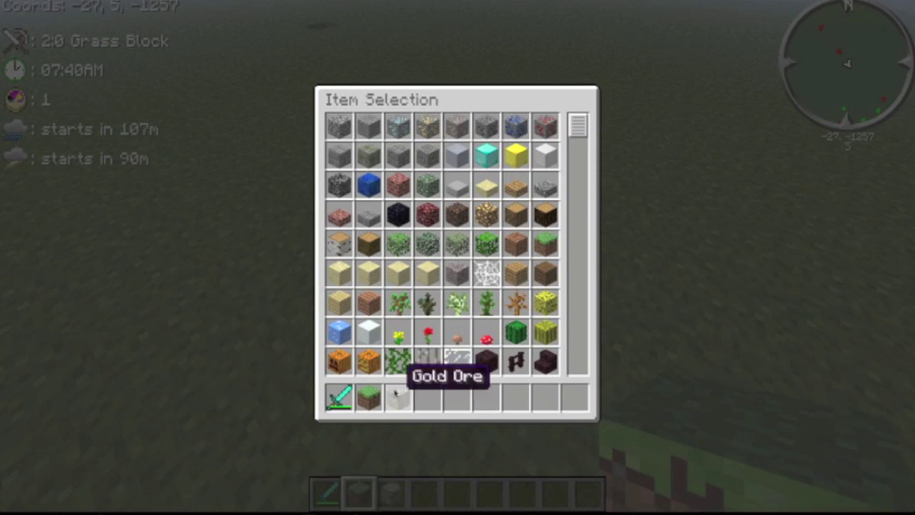
pyautogui.press('e')
# - Place a row of grass blocks with a gold ore block walled in by grass
pyautogui.rightClick(457, 254)
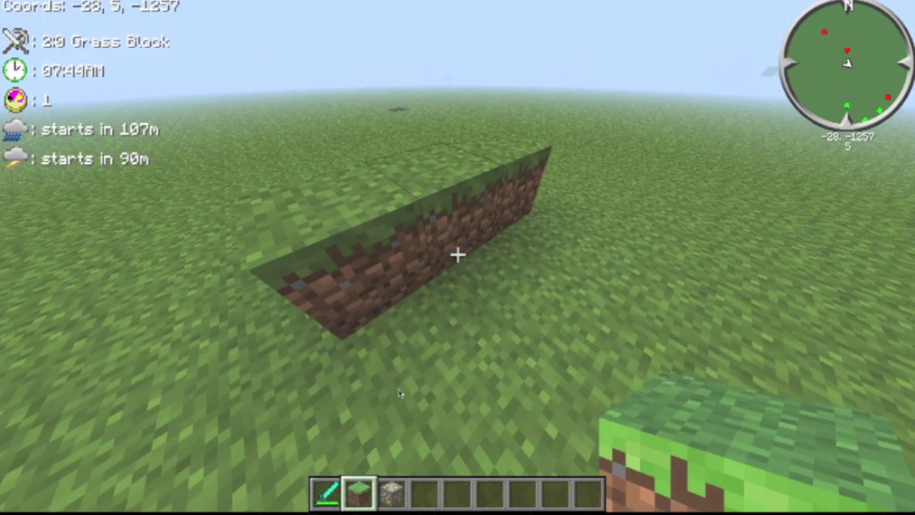
pyautogui.press('3')
pyautogui.rightClick(457, 253)
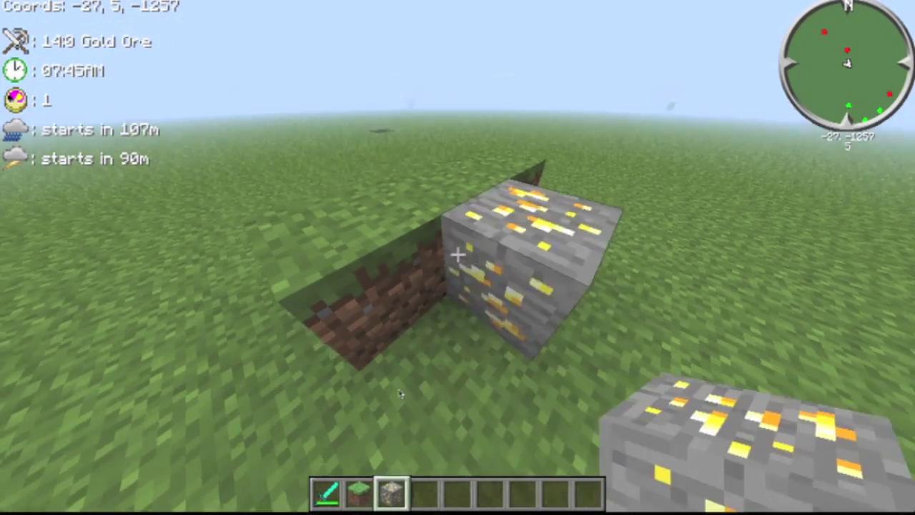
pyautogui.press('2')
pyautogui.rightClick(457, 254)
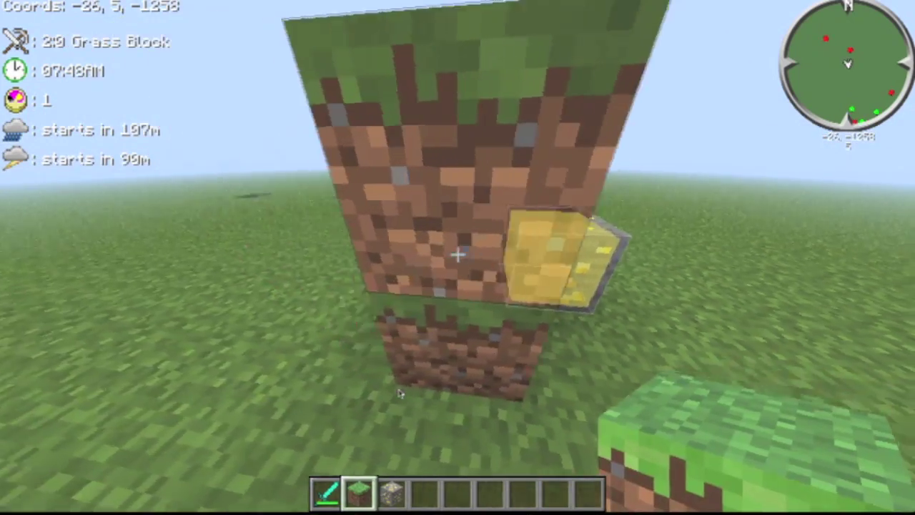
pyautogui.rightClick(458, 254)
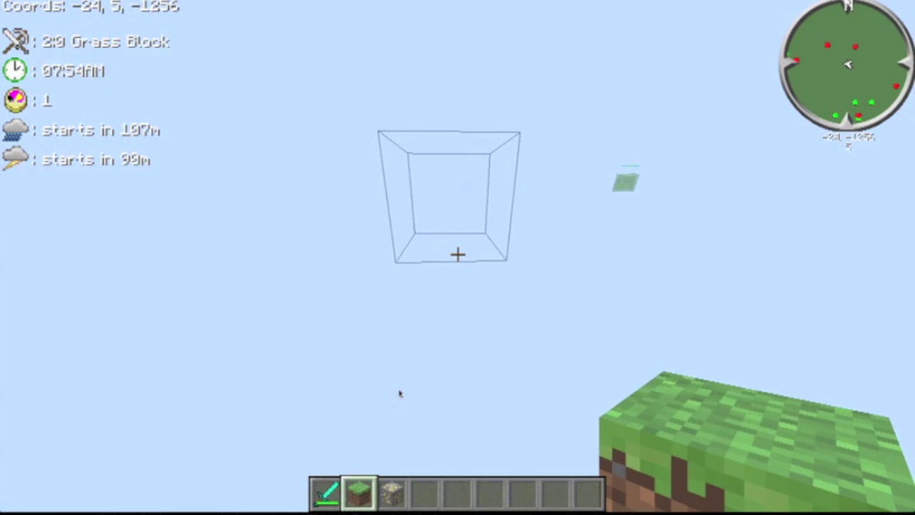
# - Spawn gold ore from the CJB Mods item menu, then break the dirt and gold ore blocks
pyautogui.press('m')
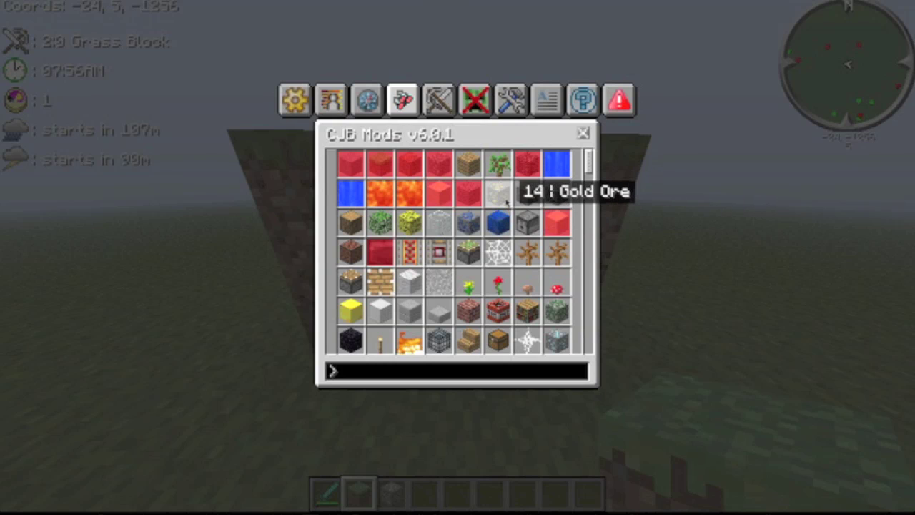
pyautogui.click(505, 203)
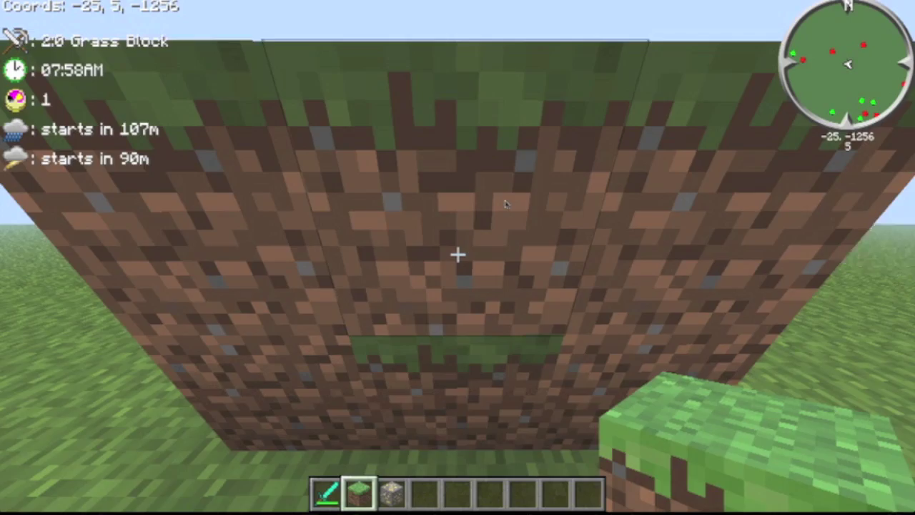
pyautogui.click(506, 205)
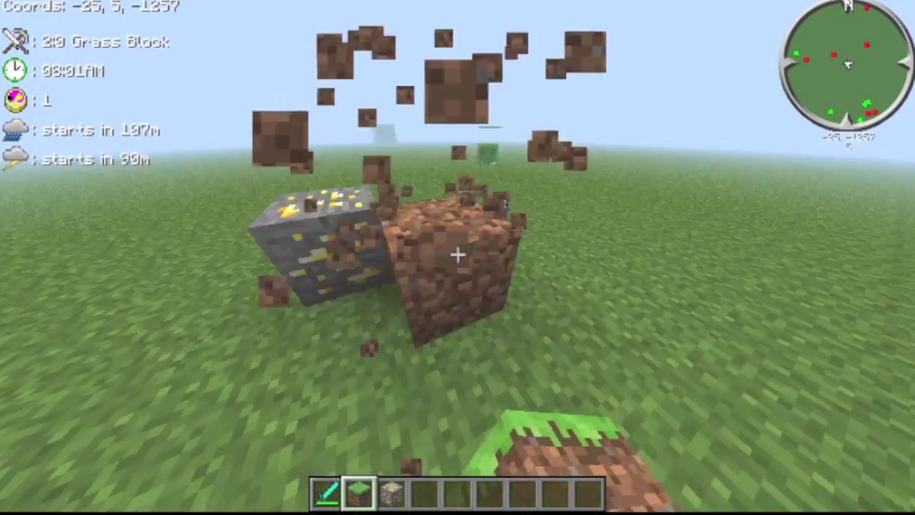
pyautogui.click(506, 205)
pyautogui.click(505, 205)
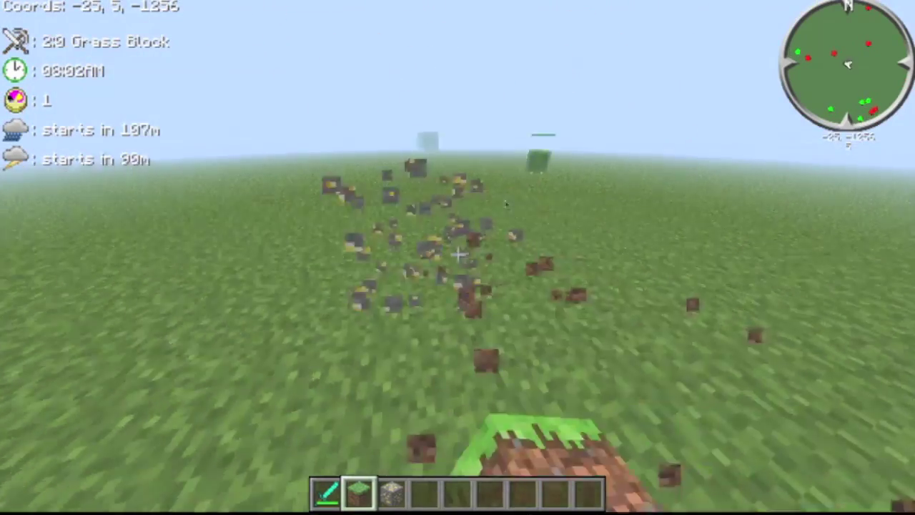
# - Discard the gold ore from the hotbar and fill the dug hole with grass
pyautogui.press('e')
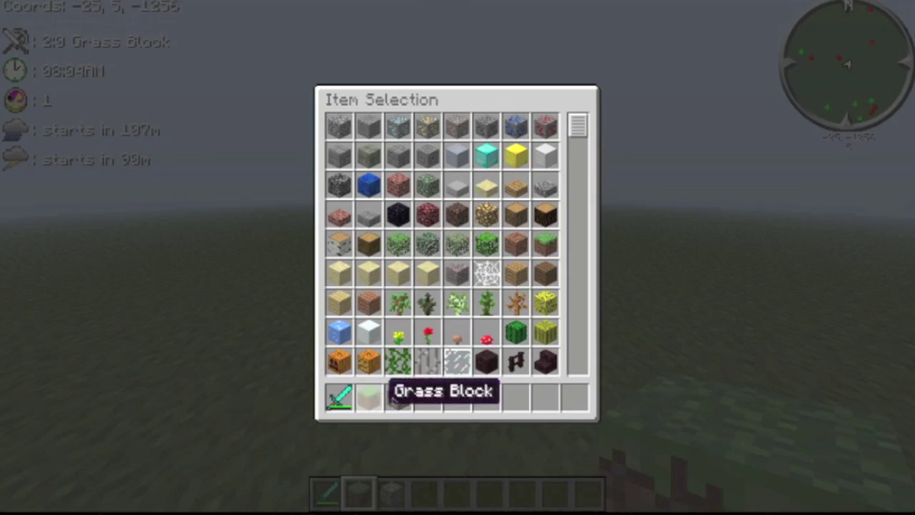
pyautogui.click(398, 397)
pyautogui.click(402, 361)
pyautogui.press('e')
pyautogui.press('w')
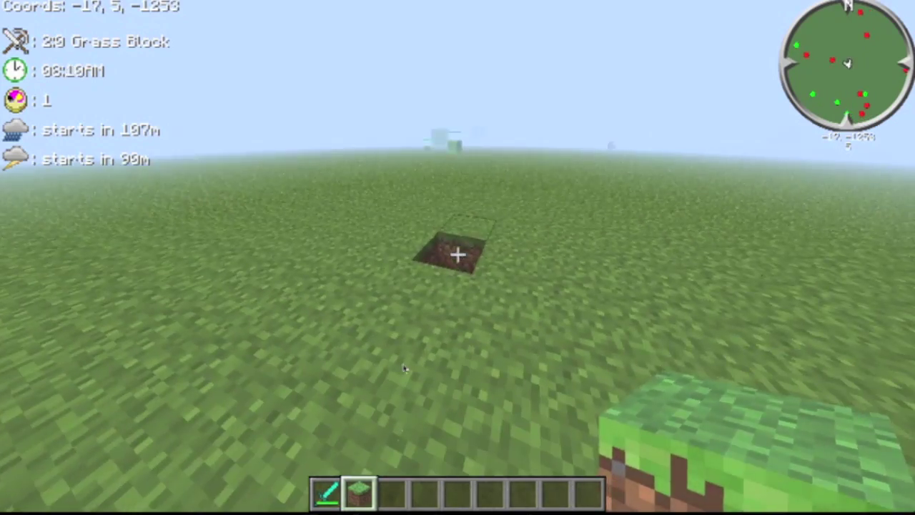
pyautogui.rightClick(403, 368)
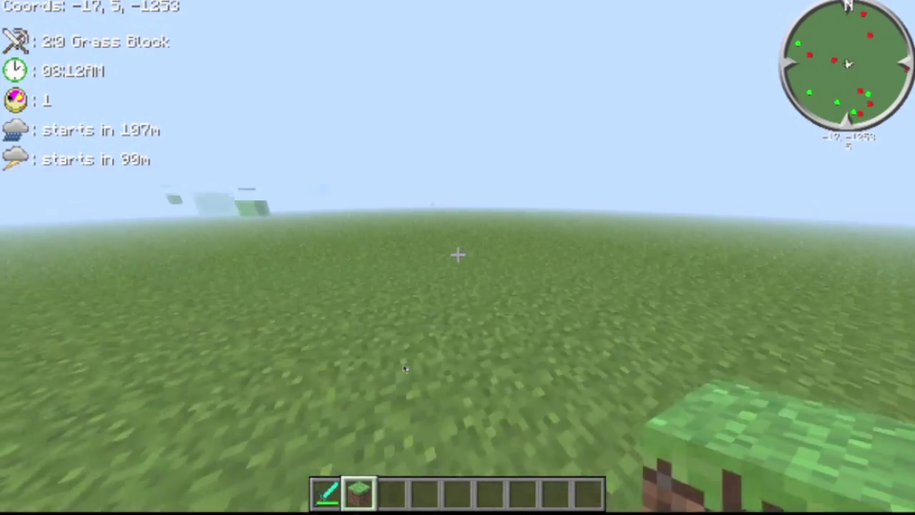
# - Open the CJB Mods item spawner and browse its Custom, Misc and Potions categories
pyautogui.press('w')
pyautogui.press('m')
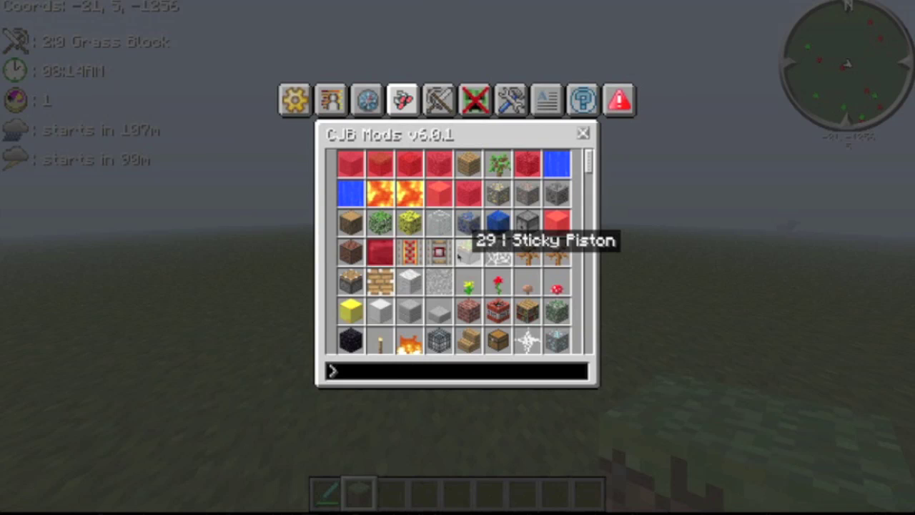
pyautogui.click(438, 100)
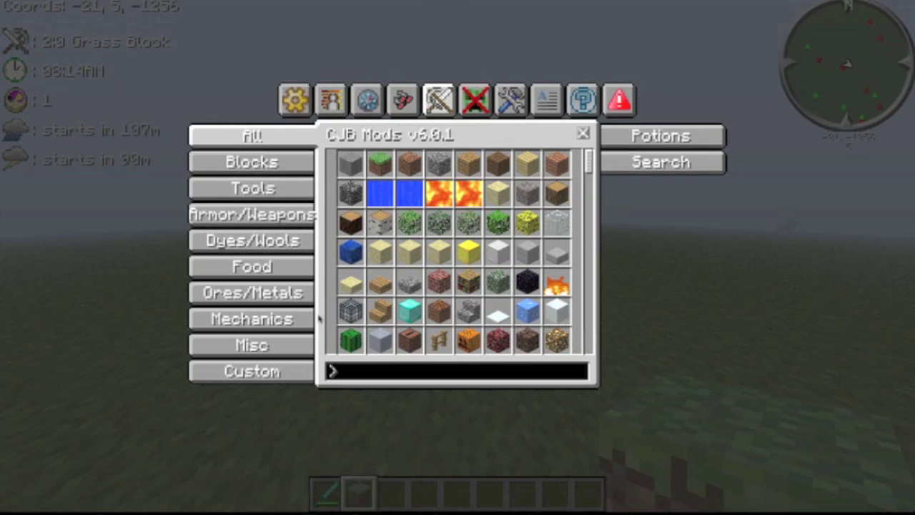
pyautogui.click(257, 373)
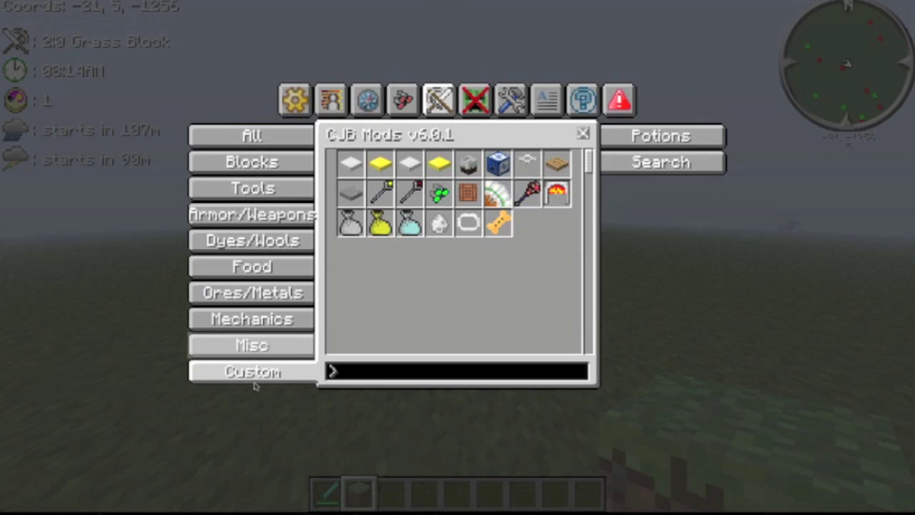
pyautogui.click(266, 345)
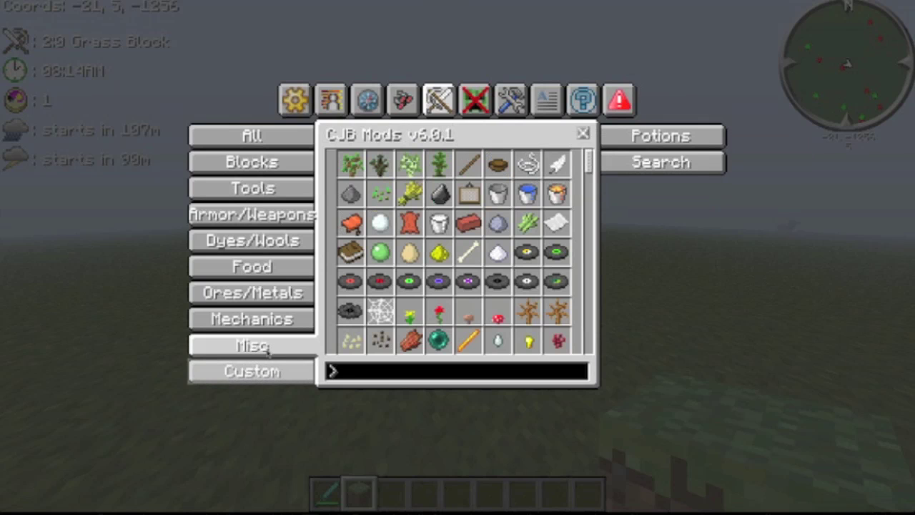
pyautogui.click(660, 136)
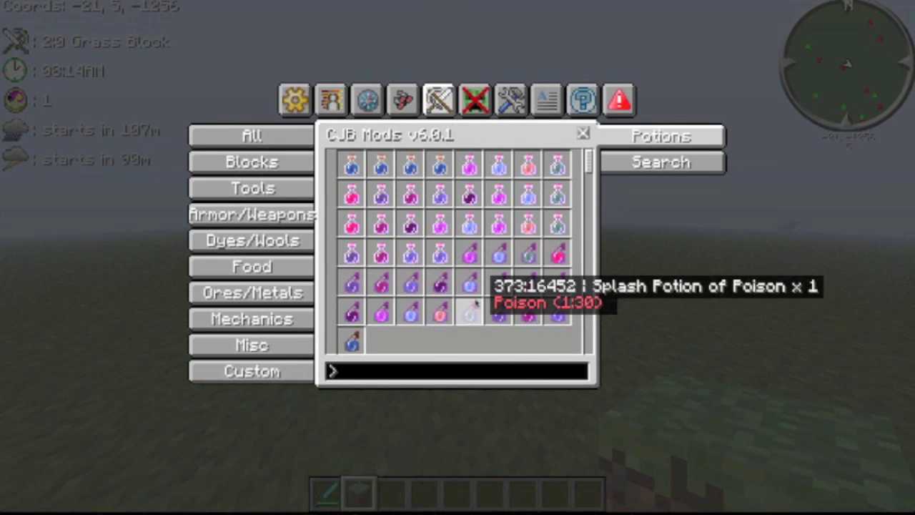
# - Throw the poison splash potion at the slime and finish it with the diamond sword
pyautogui.press('Escape')
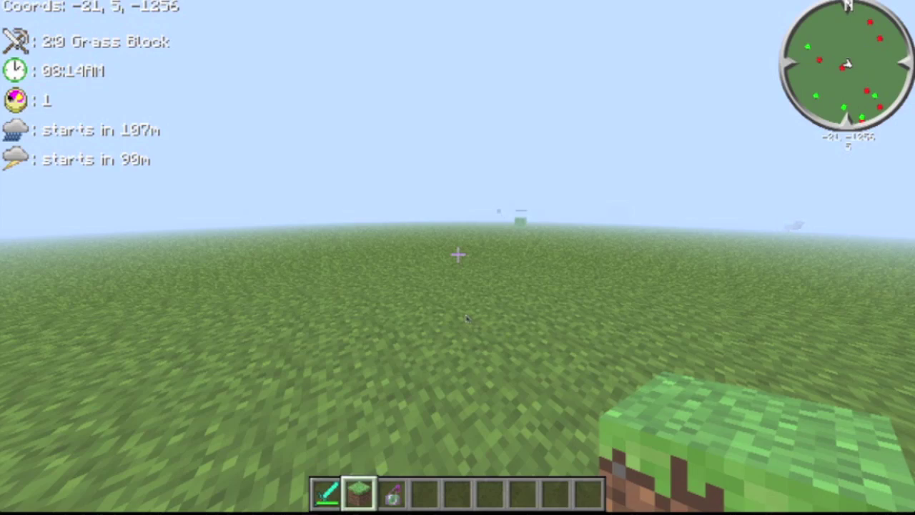
pyautogui.press('3')
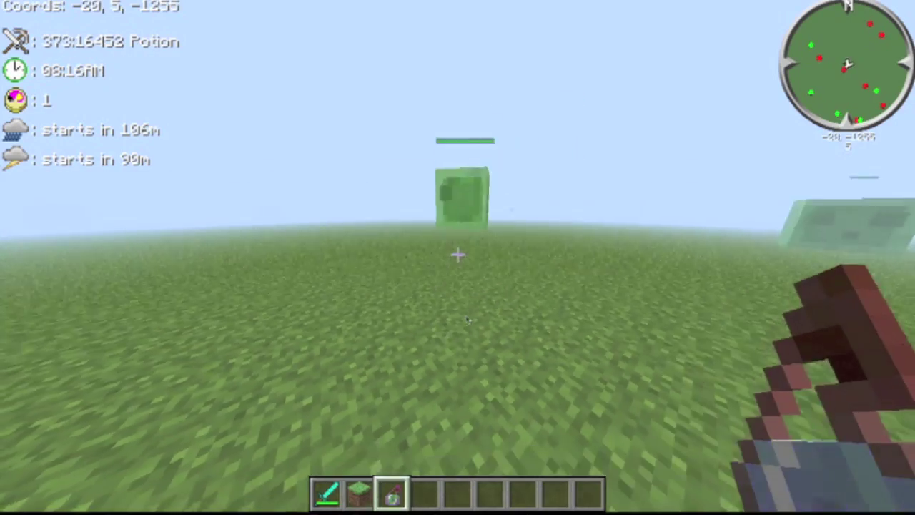
pyautogui.rightClick(457, 255)
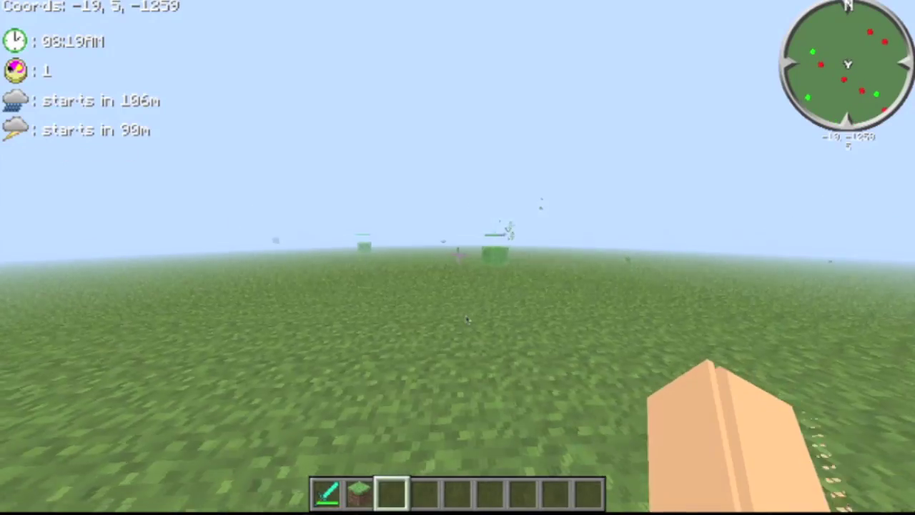
pyautogui.press('1')
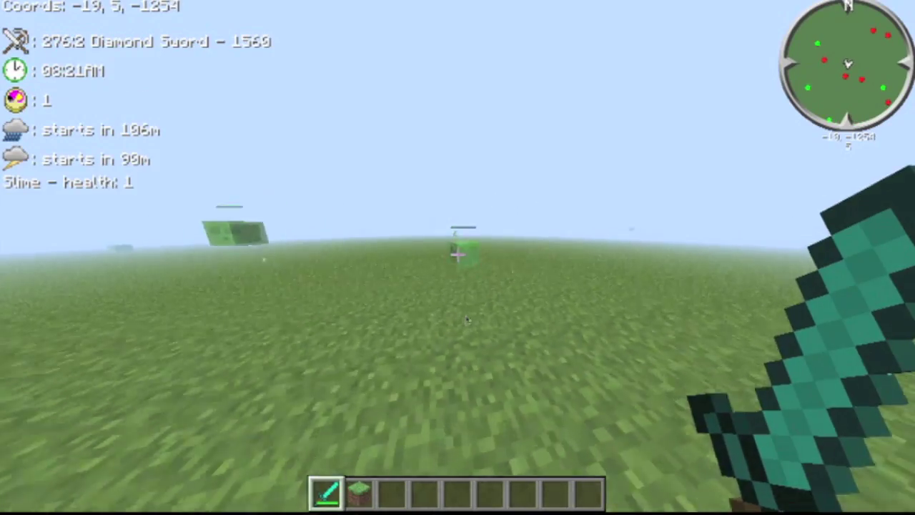
pyautogui.click(457, 254)
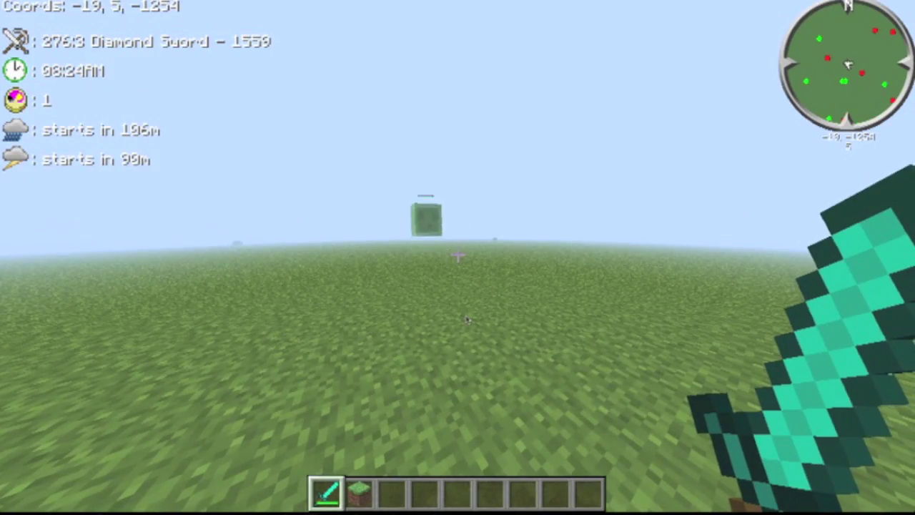
# - Throw a Splash Potion of Swiftness at the ground to gain Speed II and walk forward
pyautogui.press('x')
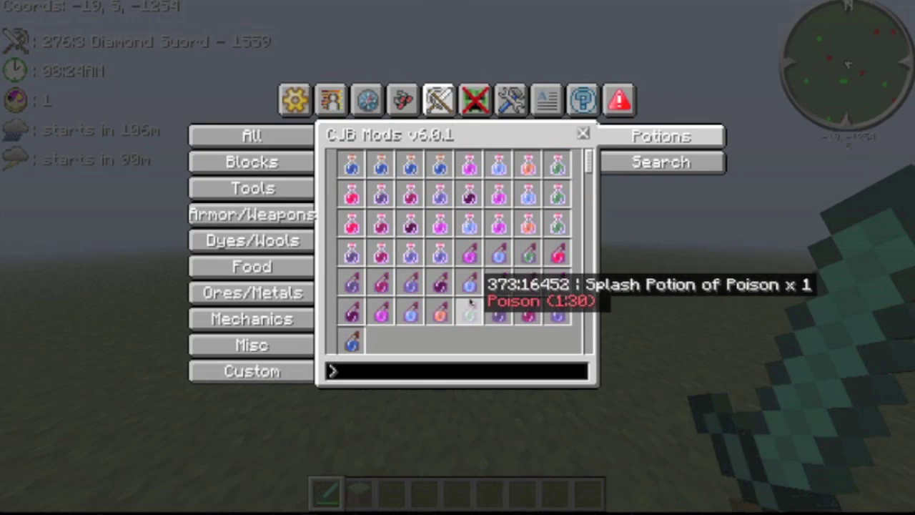
pyautogui.press('Escape')
pyautogui.press('3')
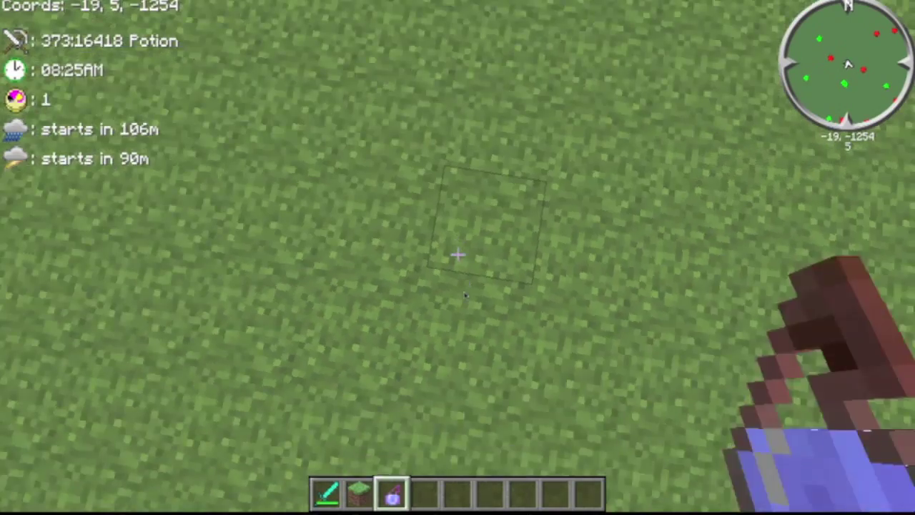
pyautogui.rightClick(458, 257)
pyautogui.press('w')
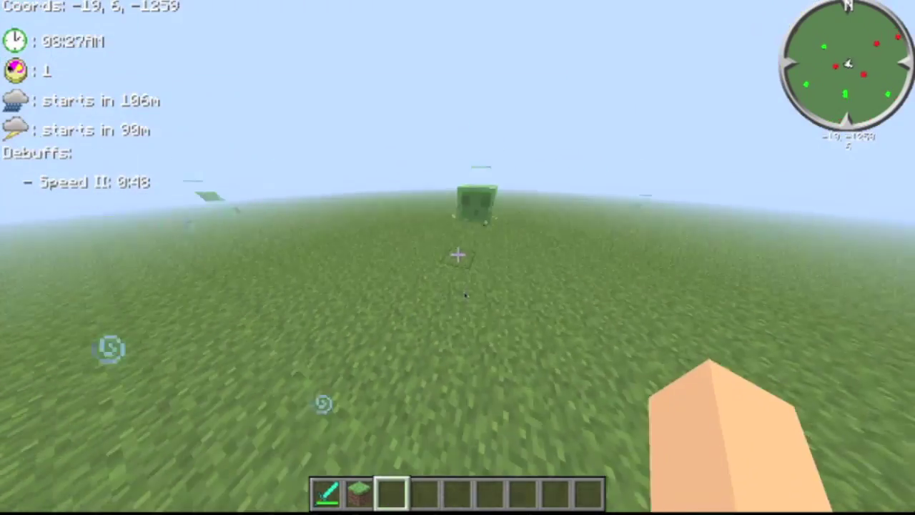
pyautogui.press('w')
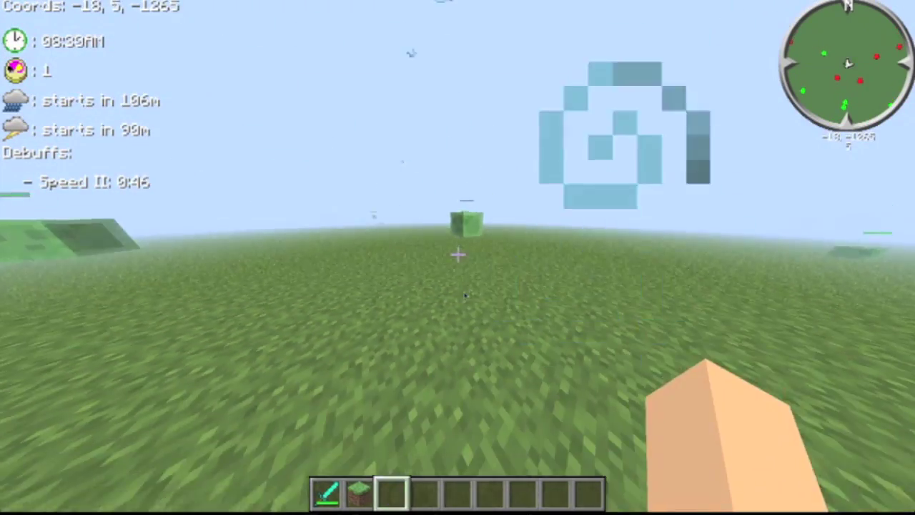
pyautogui.press('x')
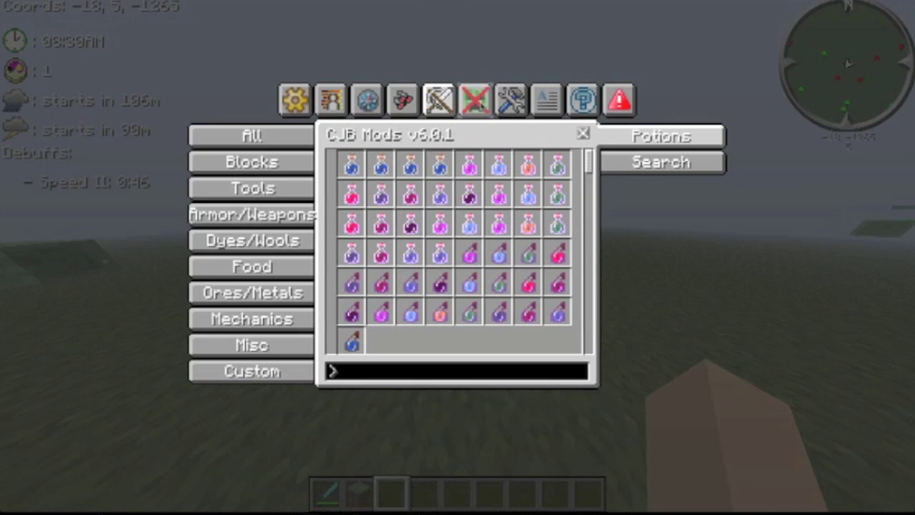
pyautogui.click(489, 104)
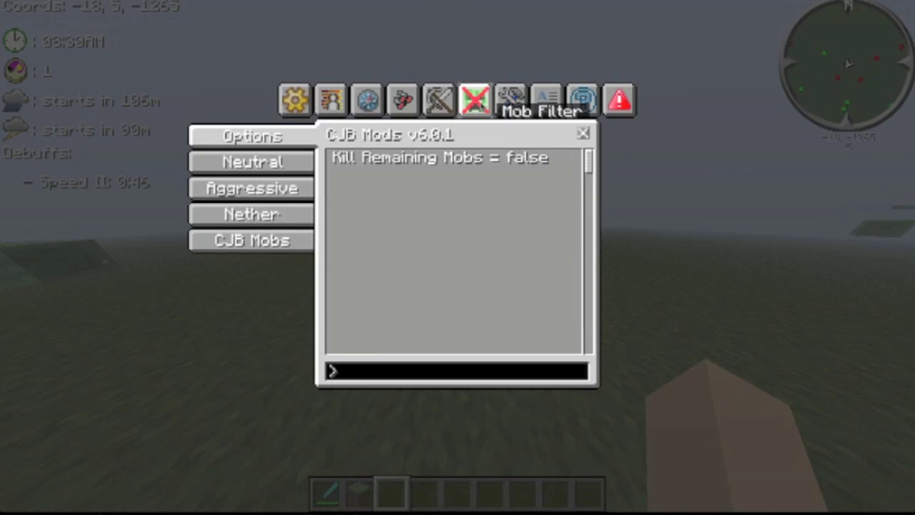
# - View the Neutral mob filters, set Kill Remaining Mobs to true, and close the menu
pyautogui.click(290, 170)
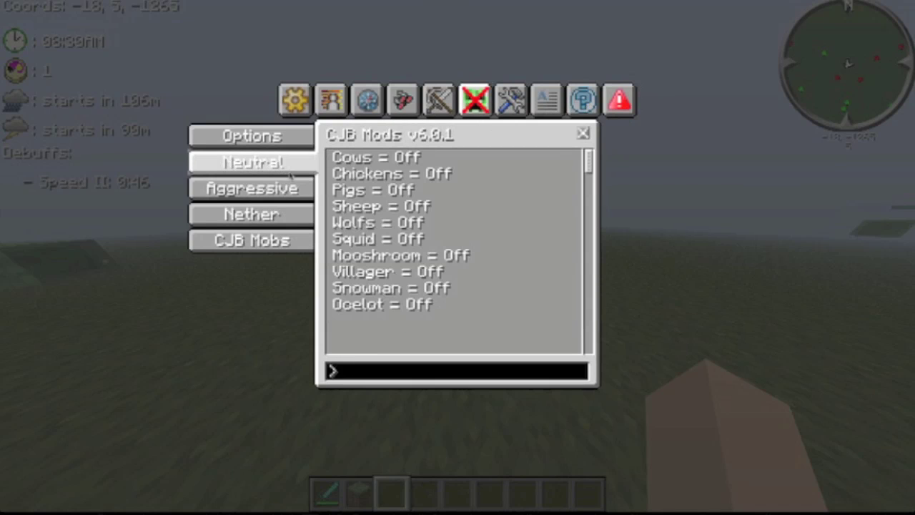
pyautogui.click(251, 136)
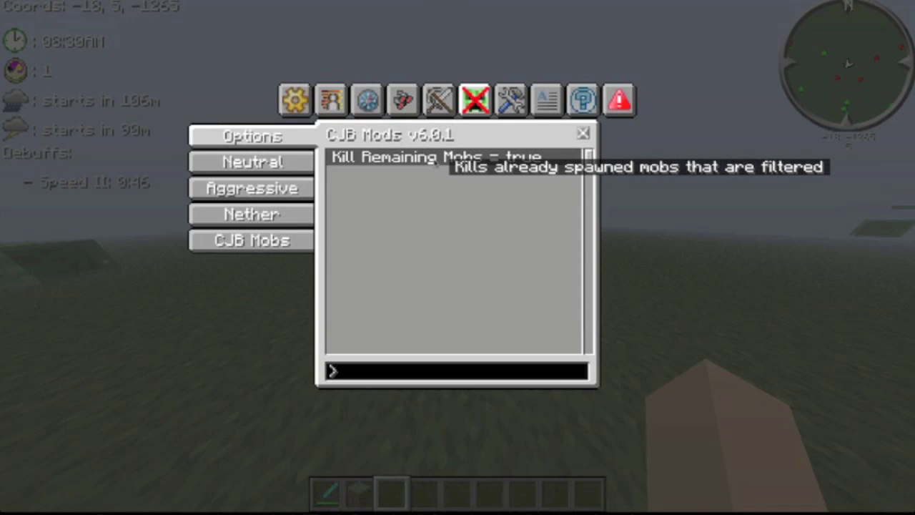
pyautogui.press('Escape')
# - In Fly/Move settings, bind Fly Up to SPACE, Speed to LCONTROL, and set Mouse Control false
pyautogui.press('m')
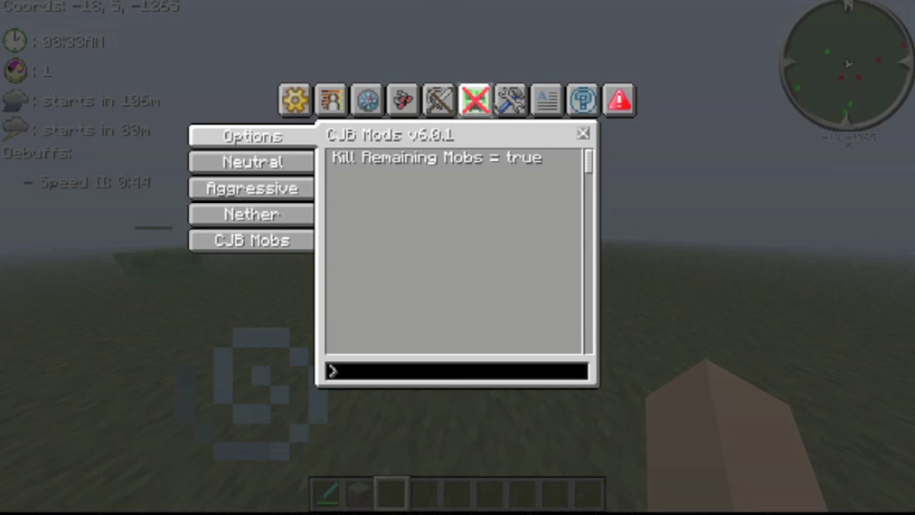
pyautogui.click(510, 100)
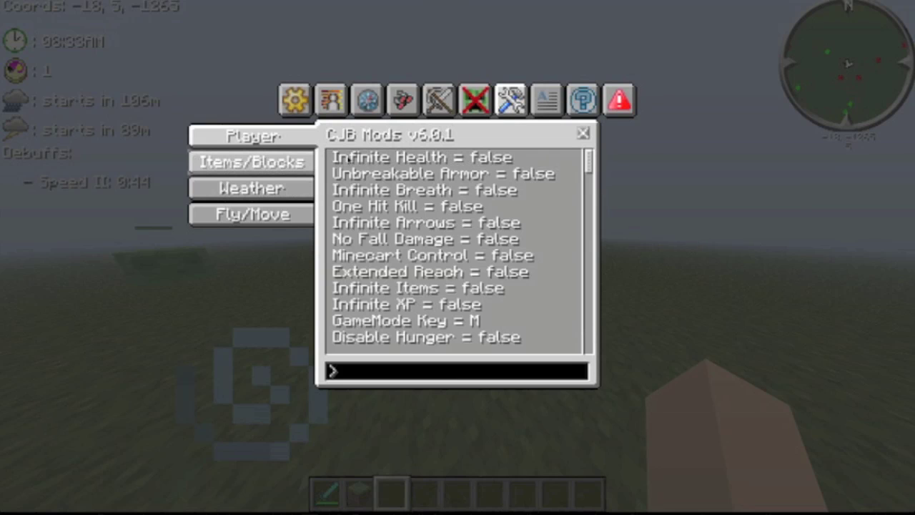
pyautogui.click(264, 215)
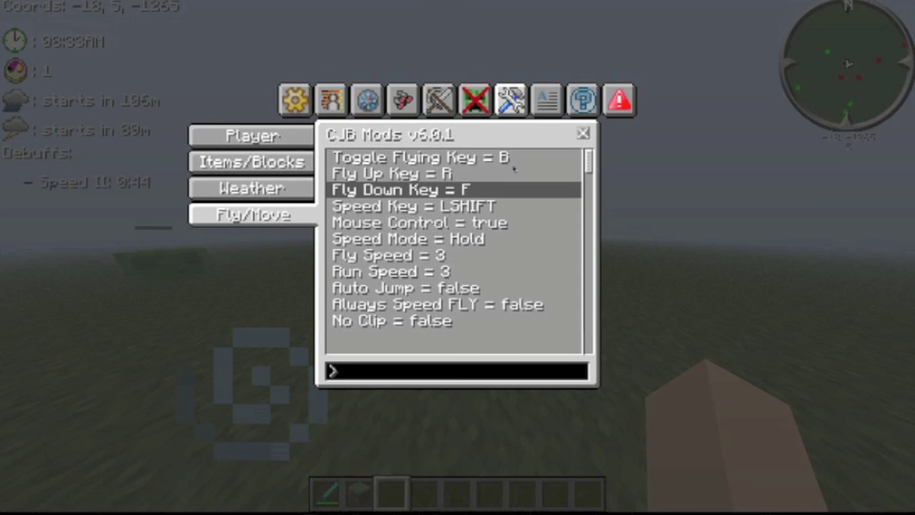
pyautogui.click(469, 175)
pyautogui.press('space')
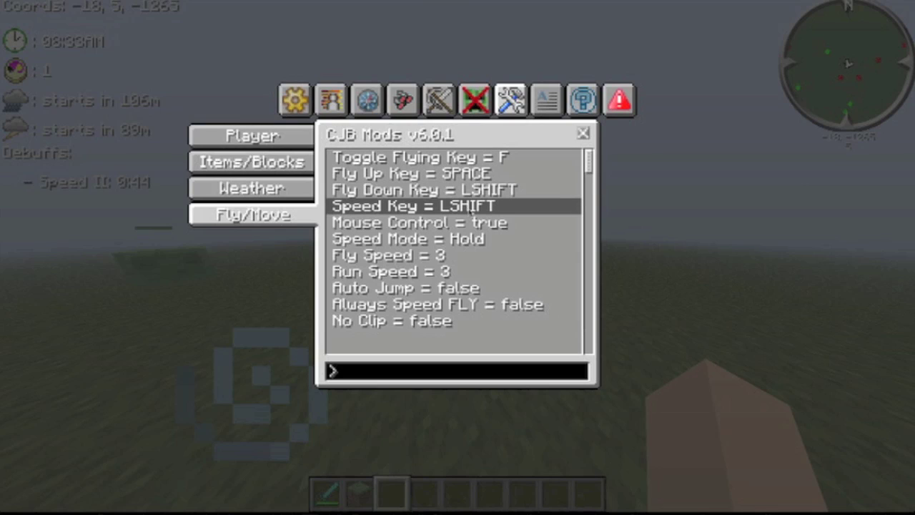
pyautogui.click(471, 207)
pyautogui.press('ctrl')
pyautogui.click(468, 222)
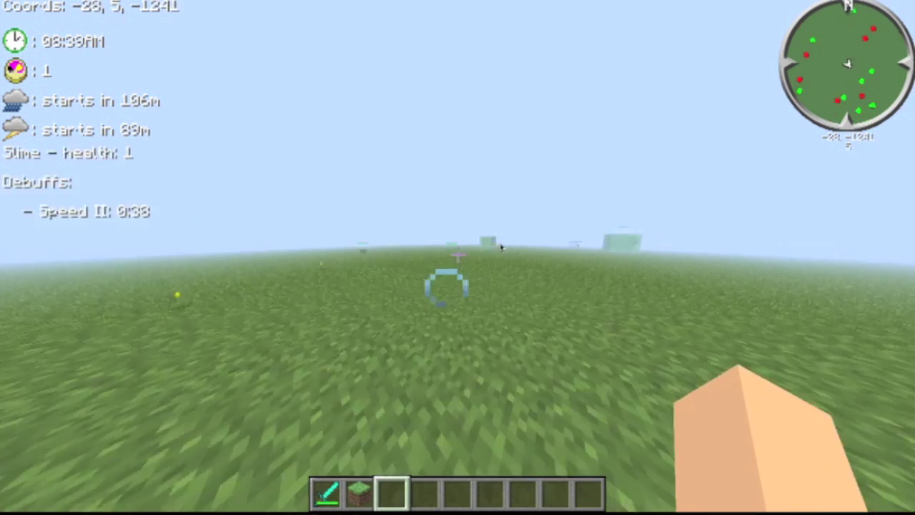
# - Walk across the grass, try toggling flight, and switch to third-person view
pyautogui.press('w')
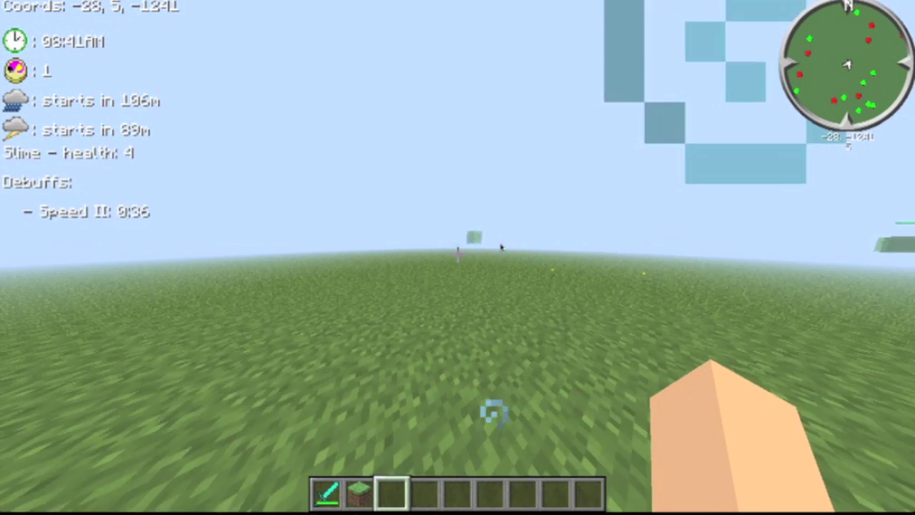
pyautogui.press('w')
pyautogui.press('space')
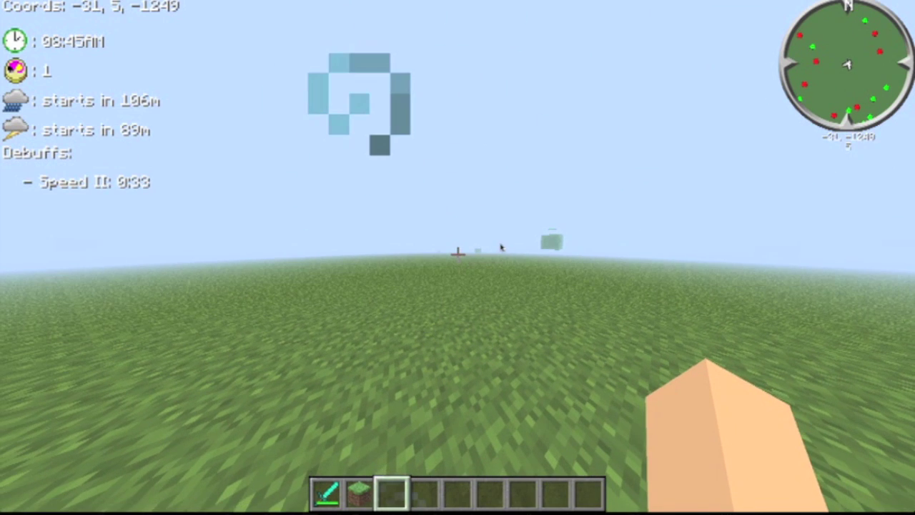
pyautogui.press('w')
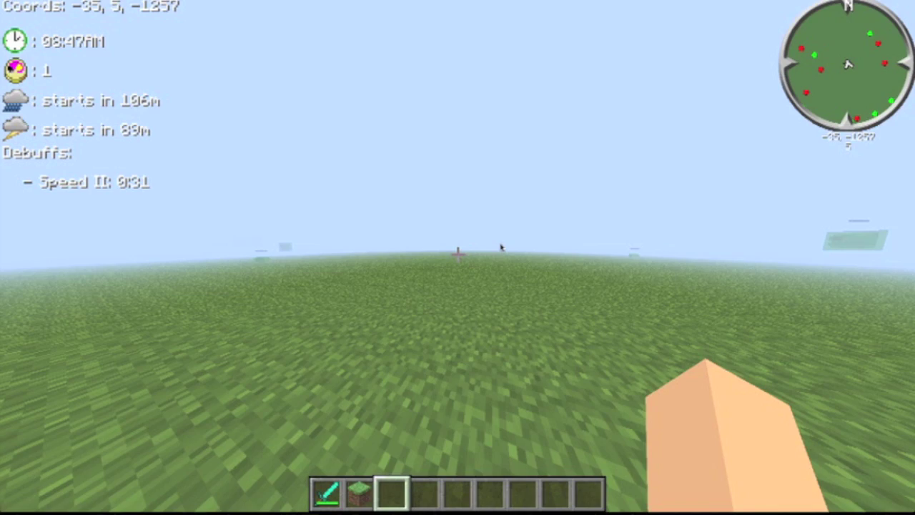
pyautogui.press('w')
pyautogui.press('space')
pyautogui.press('space')
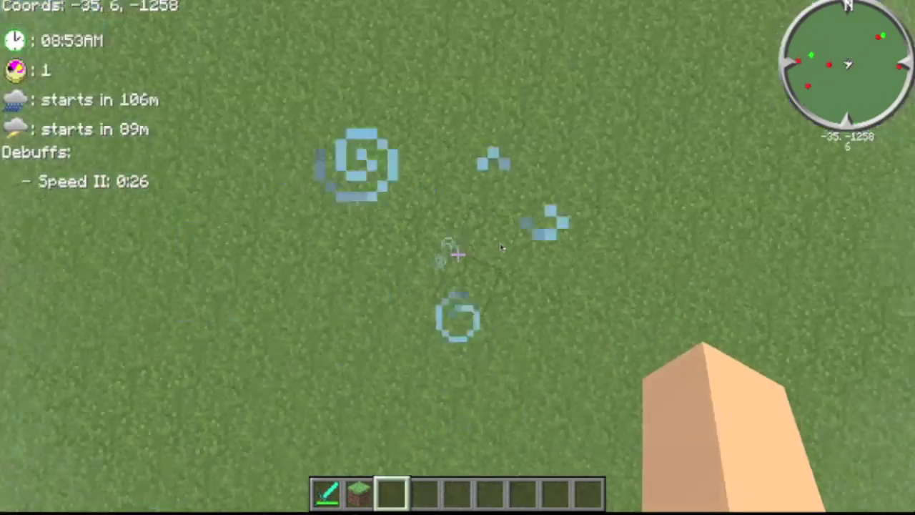
pyautogui.press('F5')
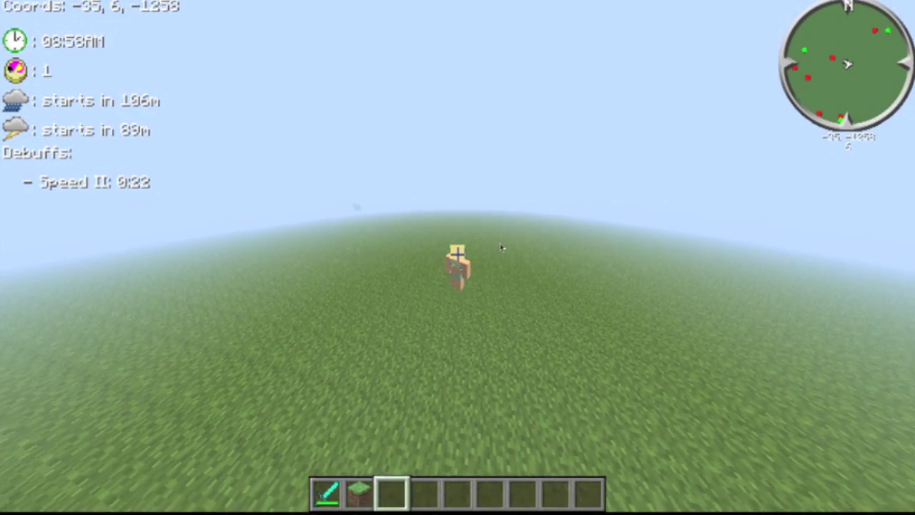
# - Fly up and down and back and forth across the field, then return to first-person
pyautogui.press('space')
pyautogui.press('space')
pyautogui.press('space')
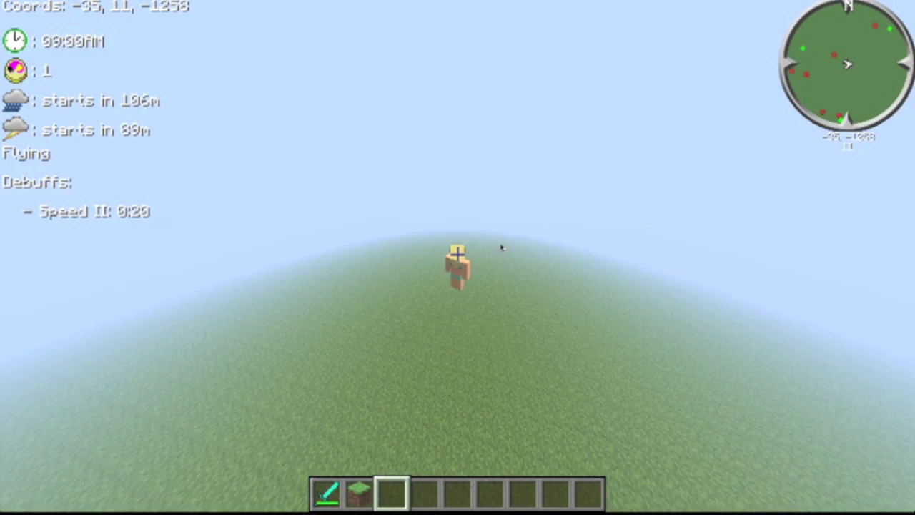
pyautogui.press('shift')
pyautogui.press('space')
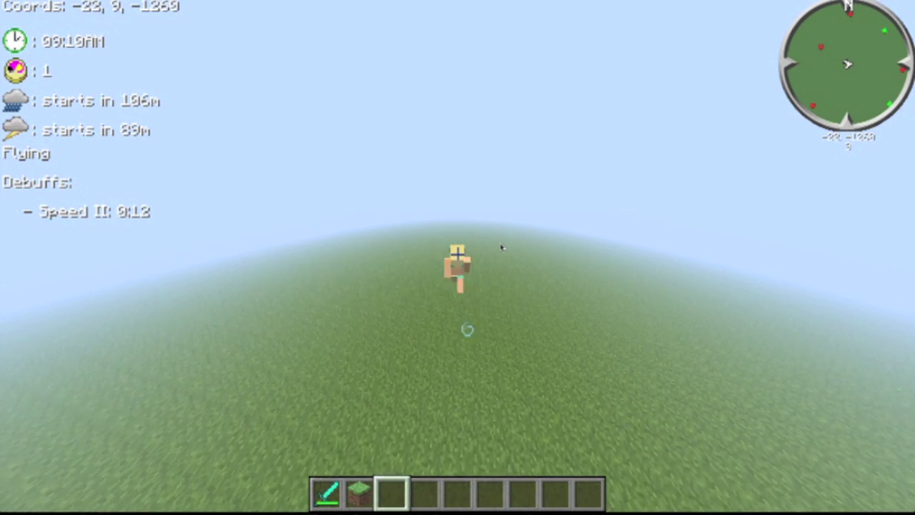
pyautogui.press('s')
pyautogui.press('s')
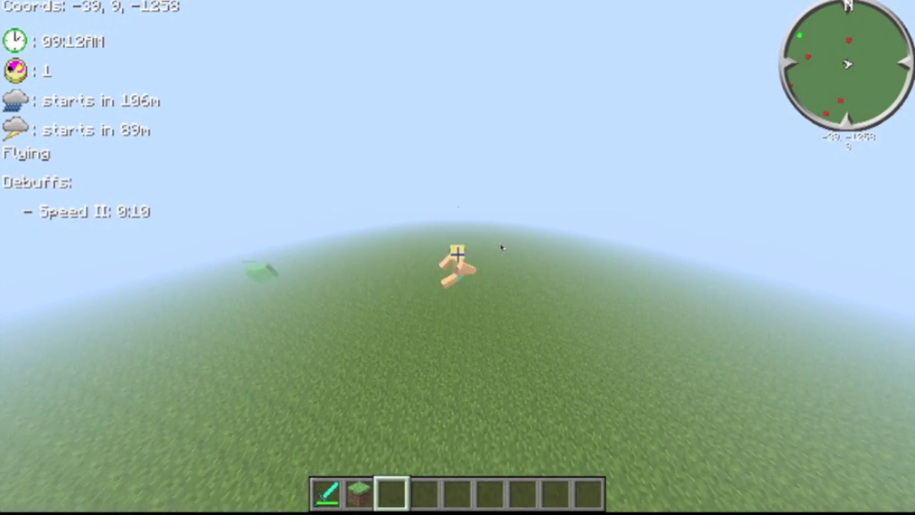
pyautogui.press('w')
pyautogui.press('s')
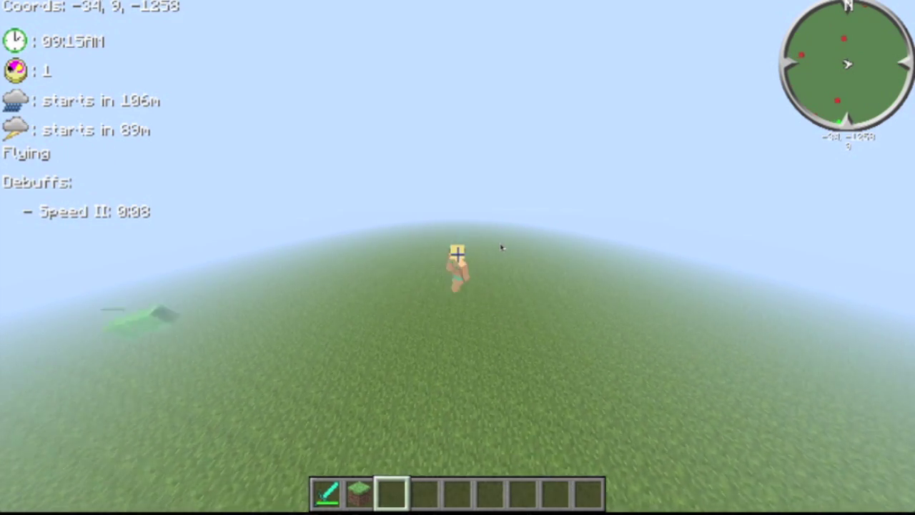
pyautogui.press('s')
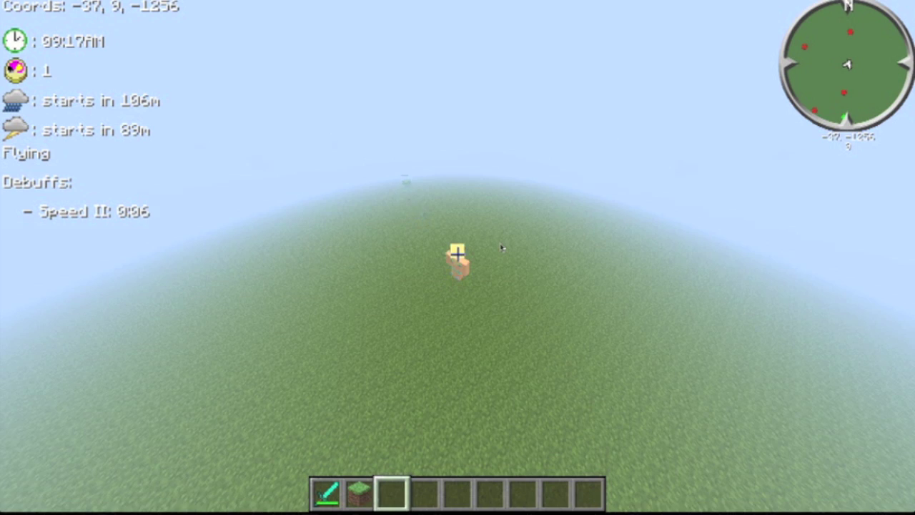
pyautogui.press('F5')
pyautogui.press('F5')
# - Resume play and view the CJB Mods Ping Words list, selecting the CJB ping word
pyautogui.press('Escape')
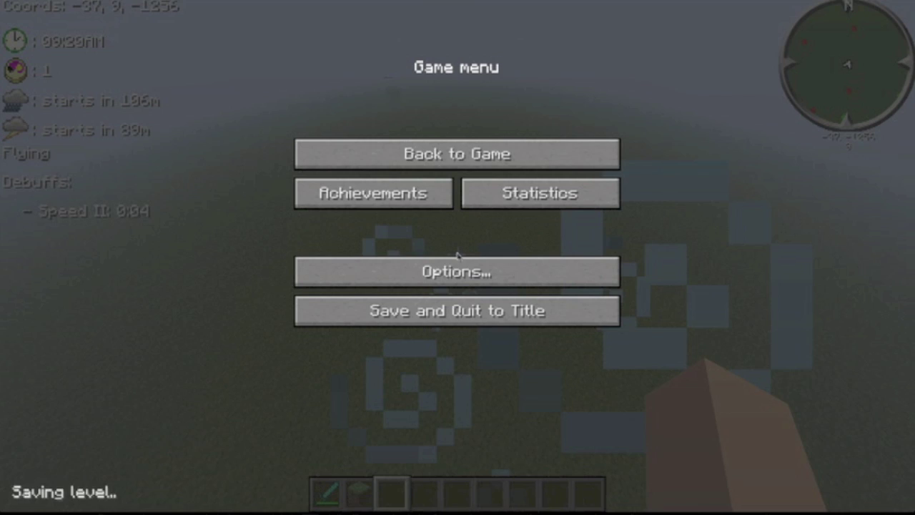
pyautogui.press('Escape')
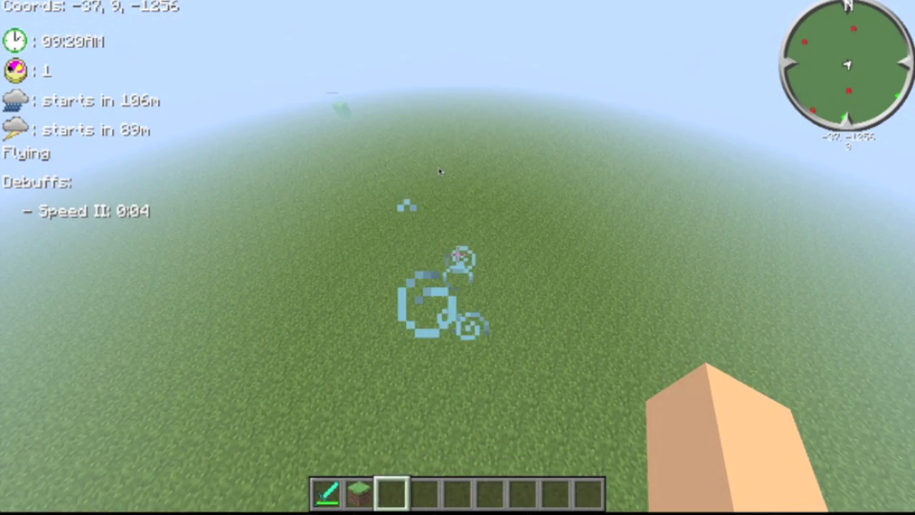
pyautogui.press('m')
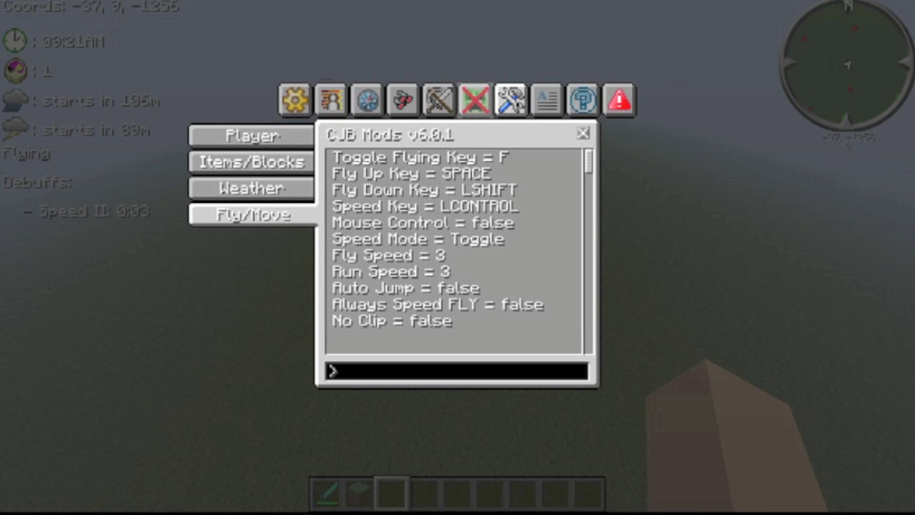
pyautogui.click(547, 100)
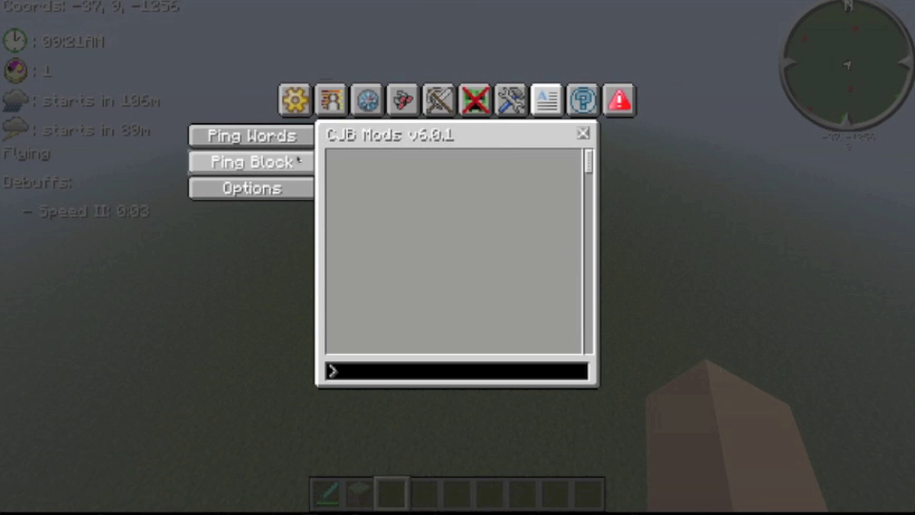
pyautogui.click(290, 136)
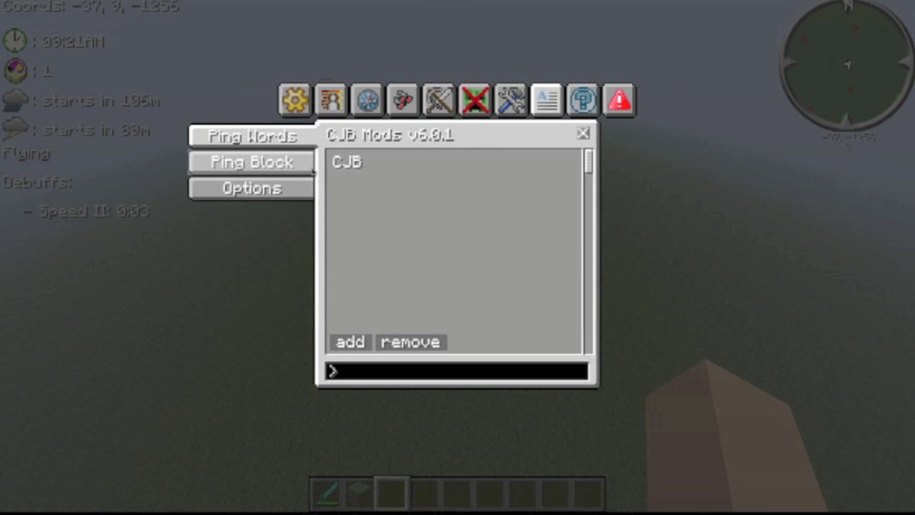
pyautogui.click(350, 162)
# - Read through the CJB Mods help and changelog, then close the window
pyautogui.click(583, 100)
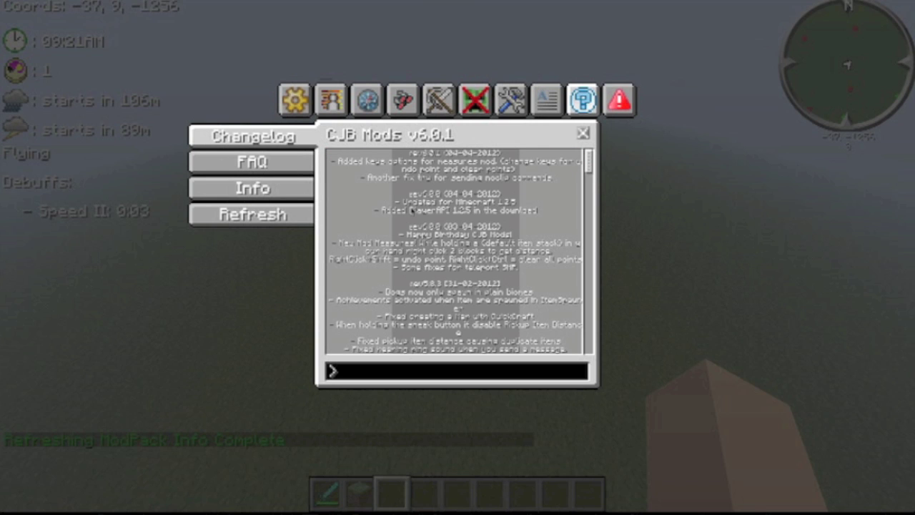
pyautogui.scroll(-3, 413, 214)
pyautogui.scroll(3, 413, 214)
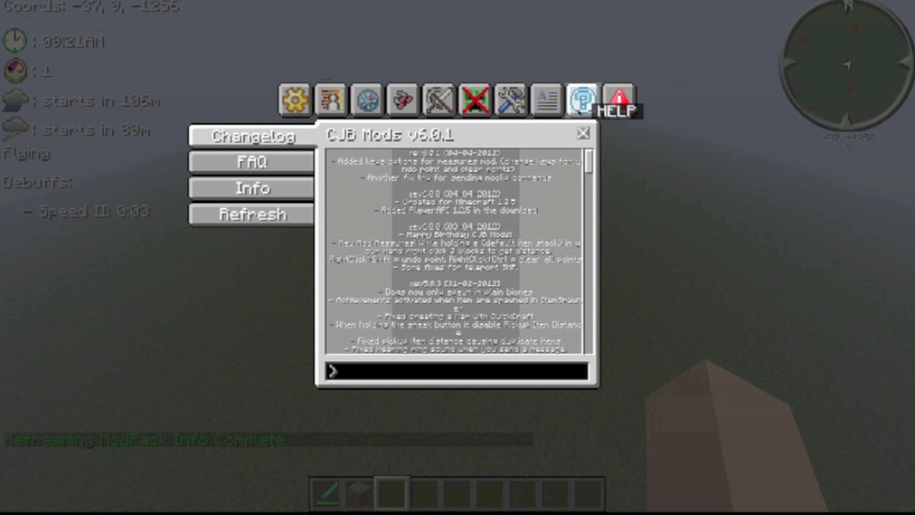
pyautogui.press('Escape')
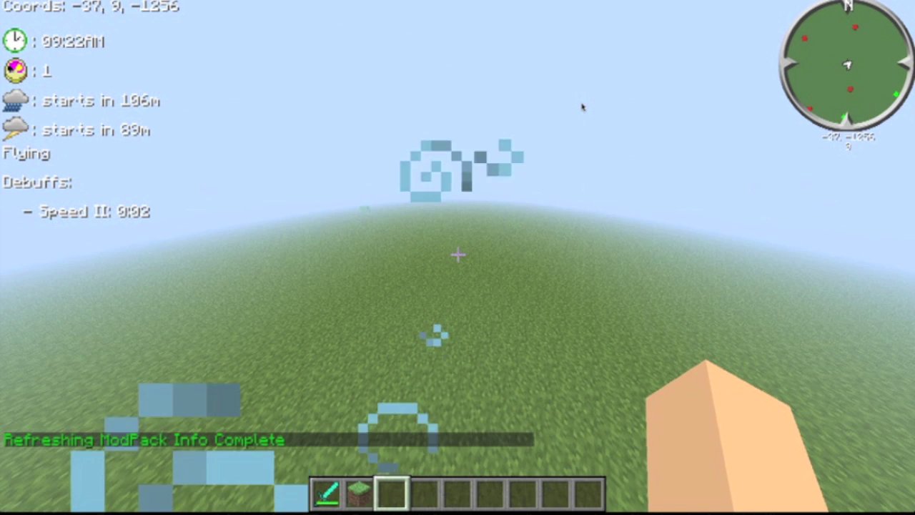
# - Drop to the ground and dig out three grass blocks, leaving dirt holes
pyautogui.press('w')
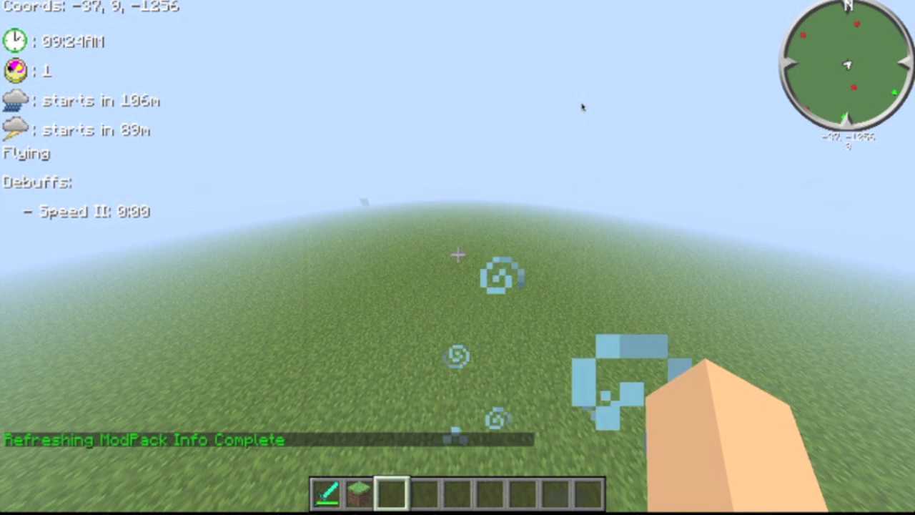
pyautogui.press('w')
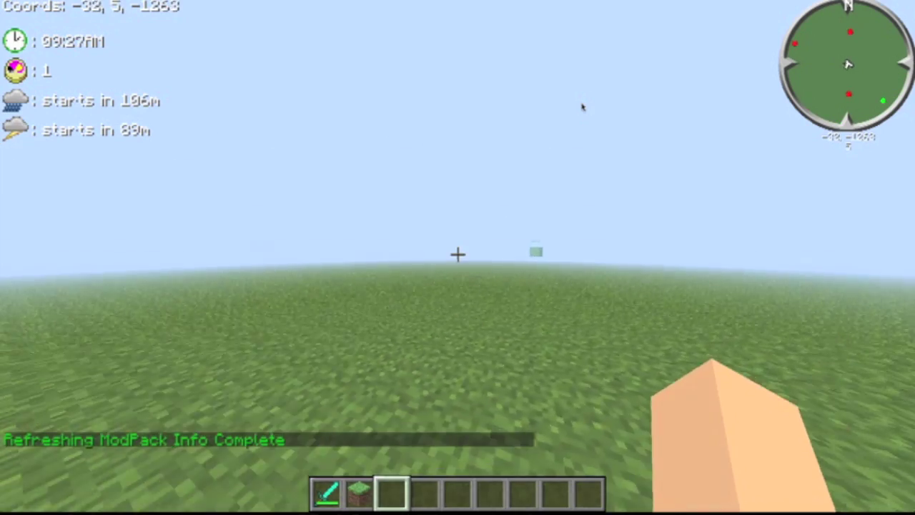
pyautogui.click(581, 106)
pyautogui.click(582, 106)
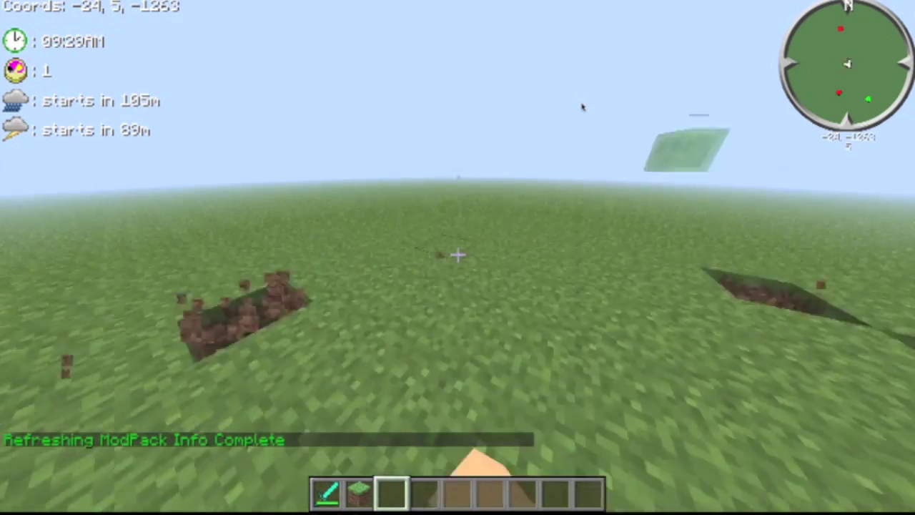
pyautogui.click(582, 107)
pyautogui.press('w')
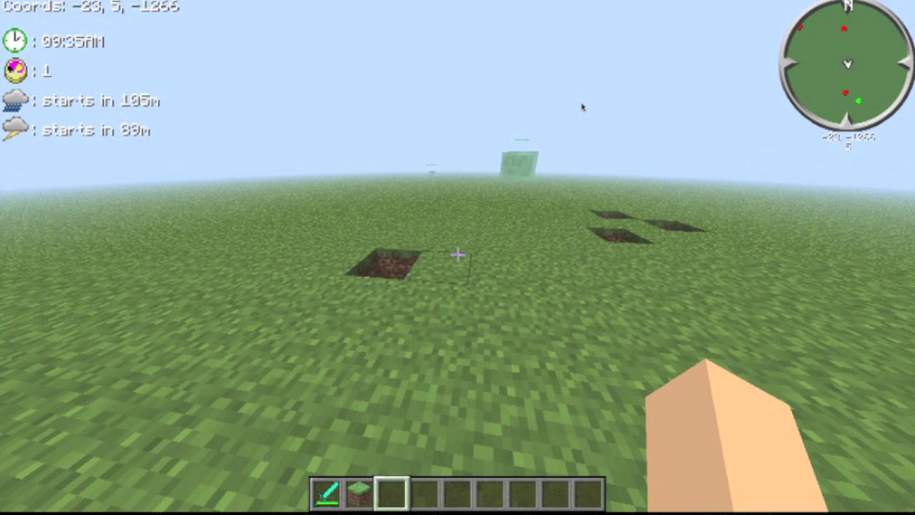
# - Hit the big slime with the diamond sword until it splits into smaller slimes
pyautogui.press('1')
pyautogui.press('w')
pyautogui.click(581, 107)
pyautogui.click(582, 106)
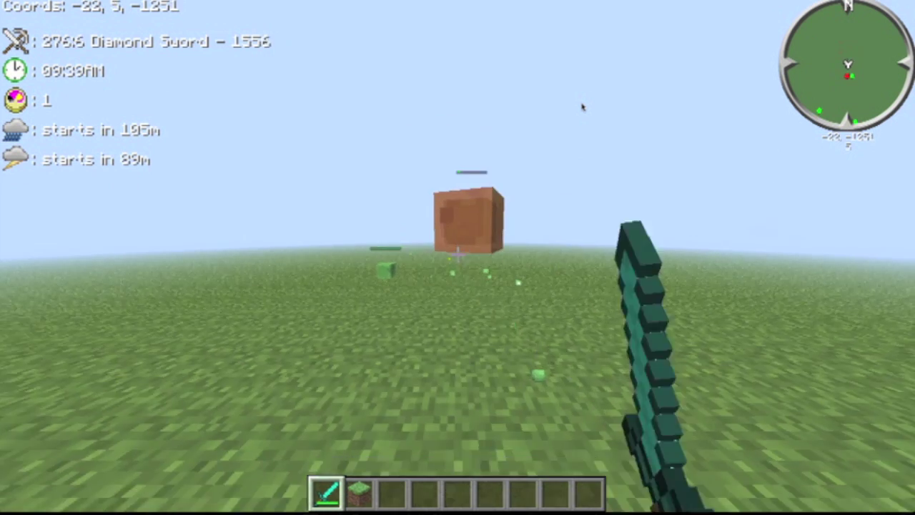
pyautogui.click(581, 106)
pyautogui.click(582, 106)
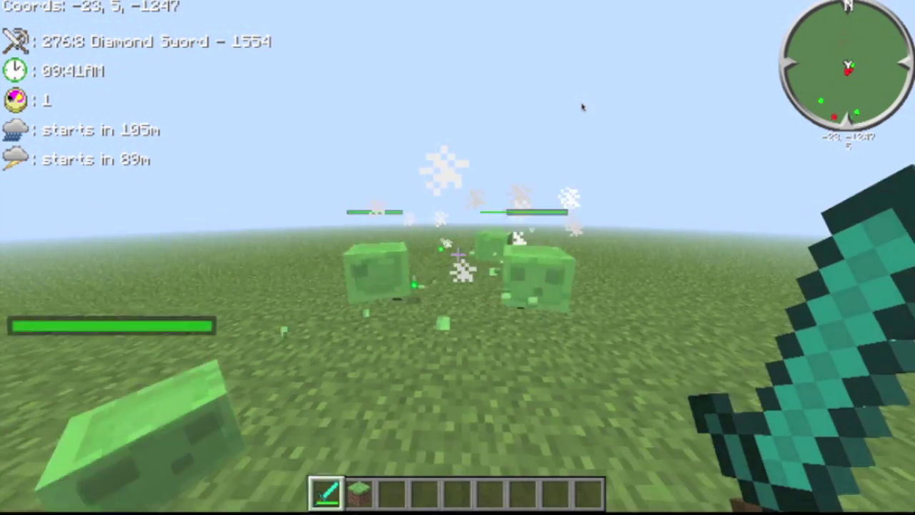